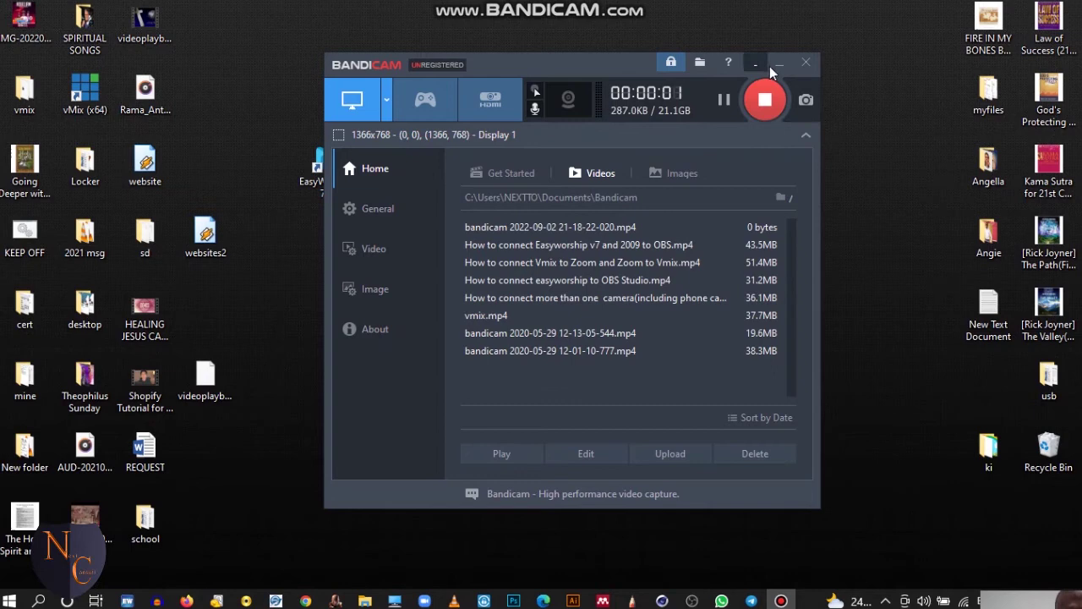
Step: Minimize the Bandicam window and bring up OBS Studio from the taskbar
click(774, 68)
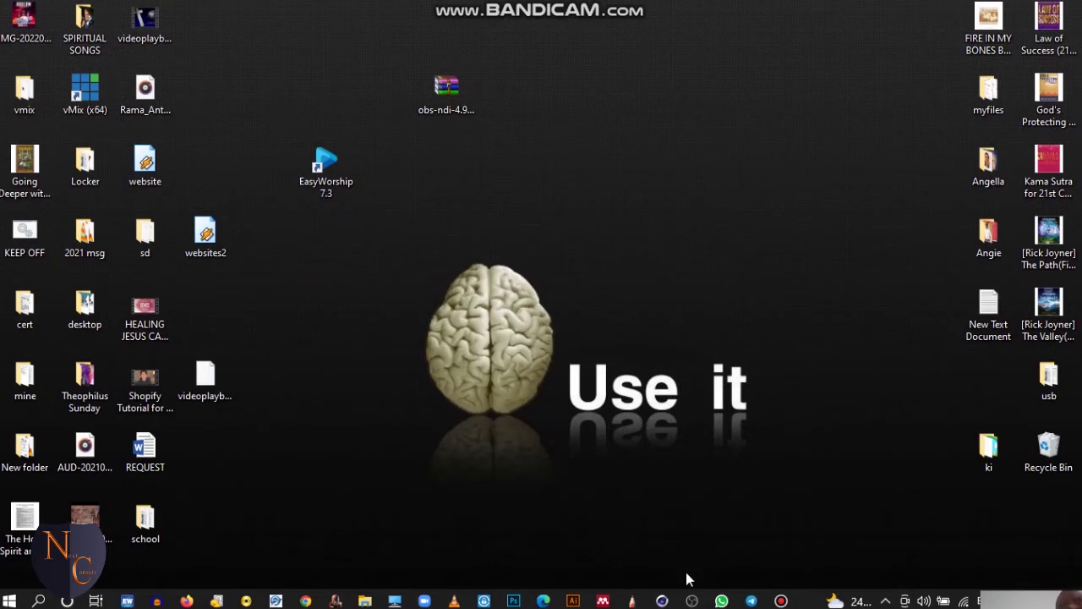
mouse_move(692, 600)
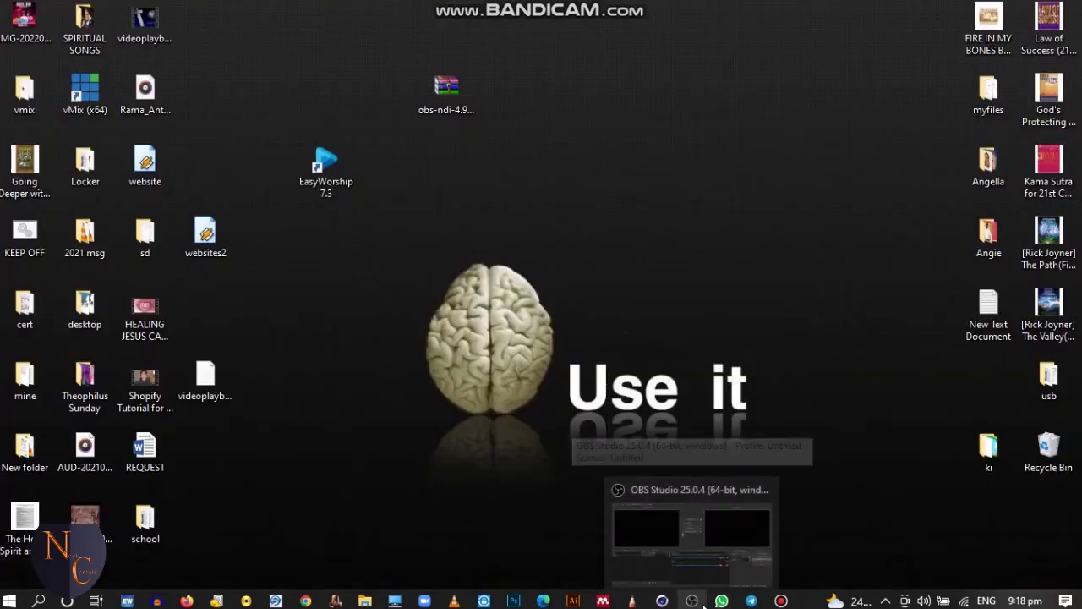
Step: Restore OBS Studio and add a Window Capture source named ZOOM
click(682, 556)
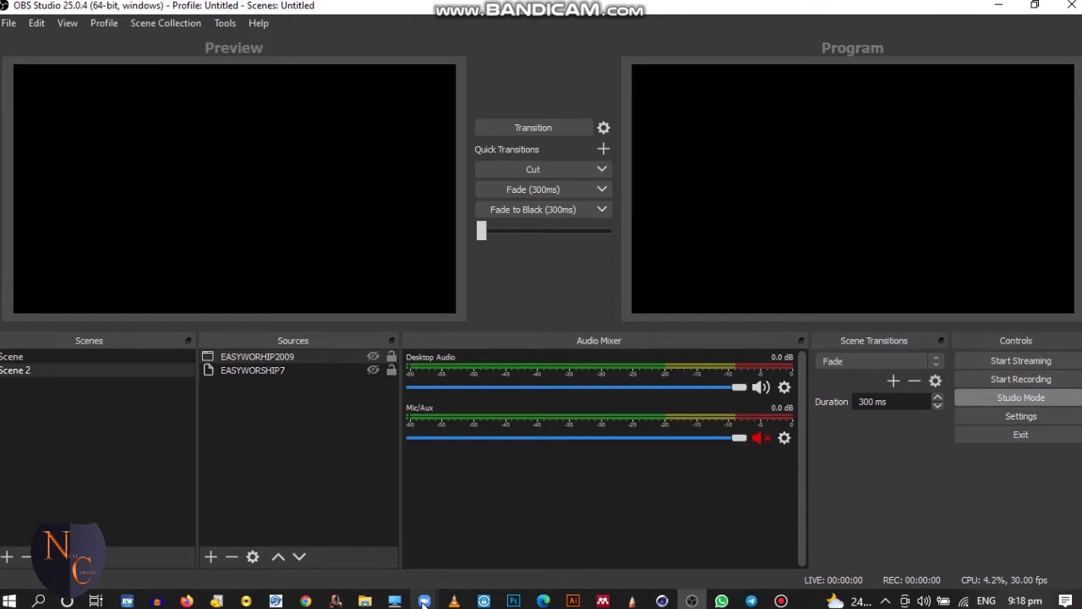
mouse_move(423, 598)
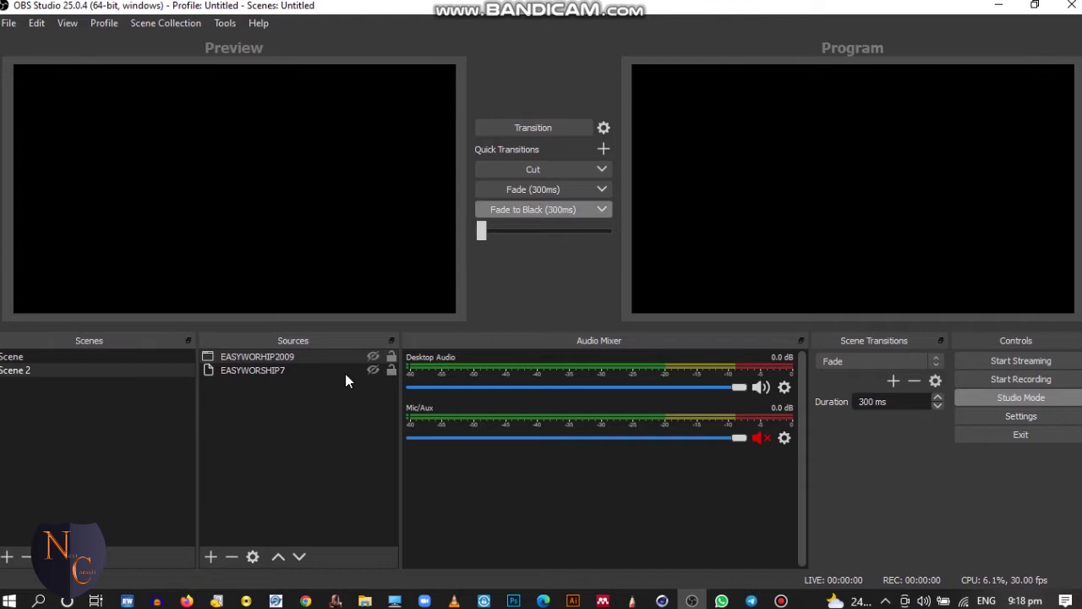
click(212, 557)
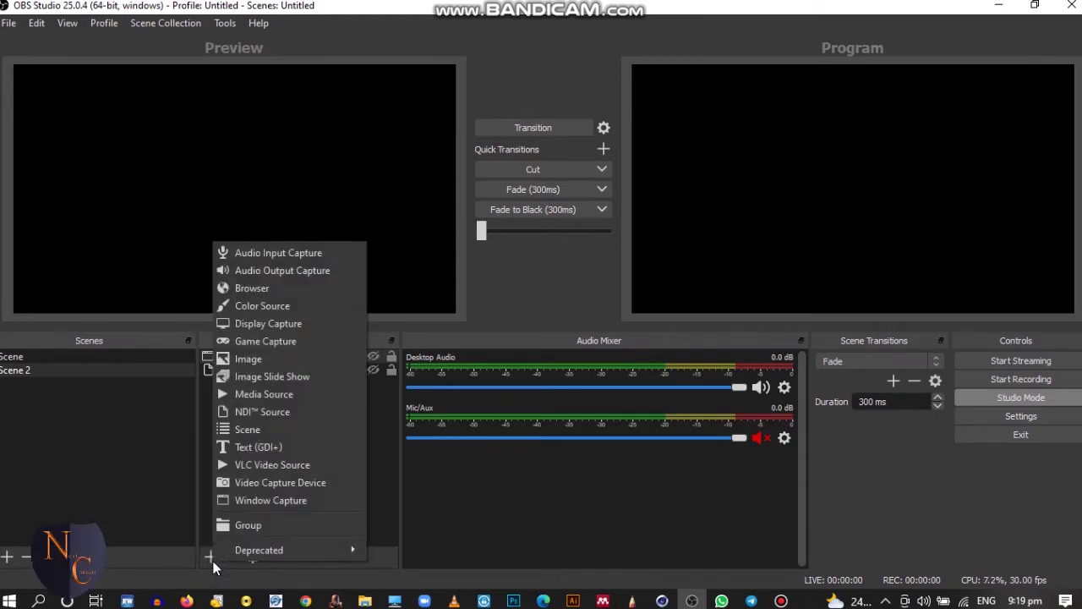
click(276, 500)
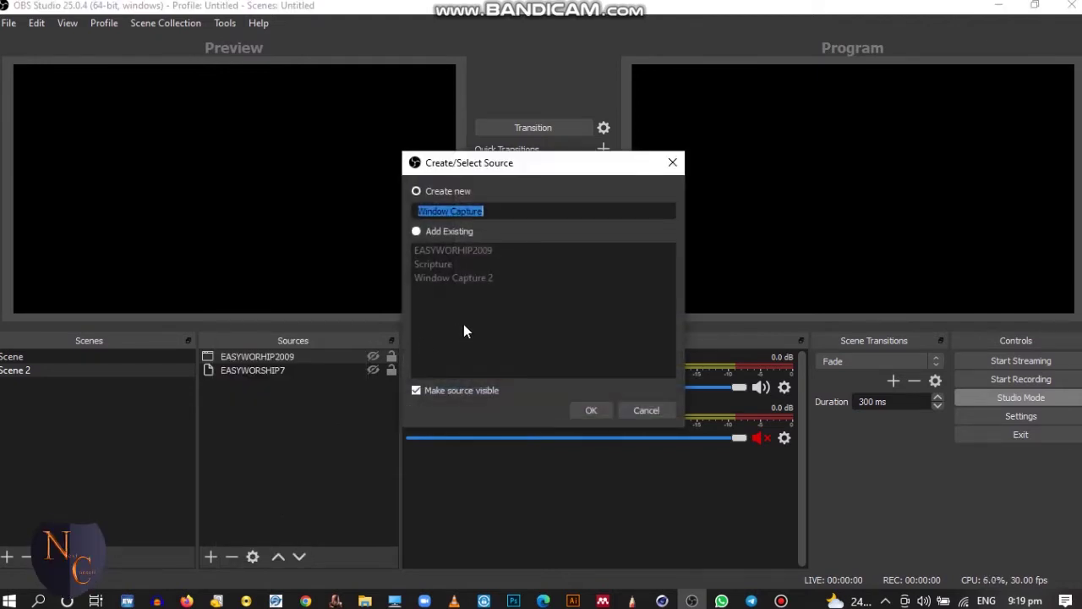
text(zoo)
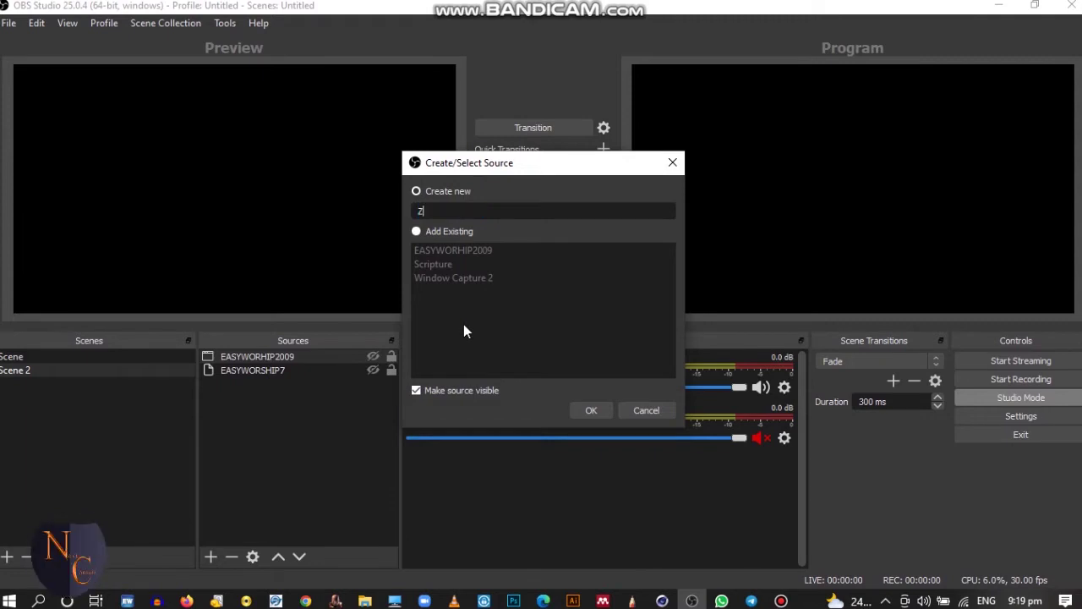
text(M)
Step: Create the ZOOM source and, after trying other windows, set its window to [Zoom.exe]: Zoom
click(591, 410)
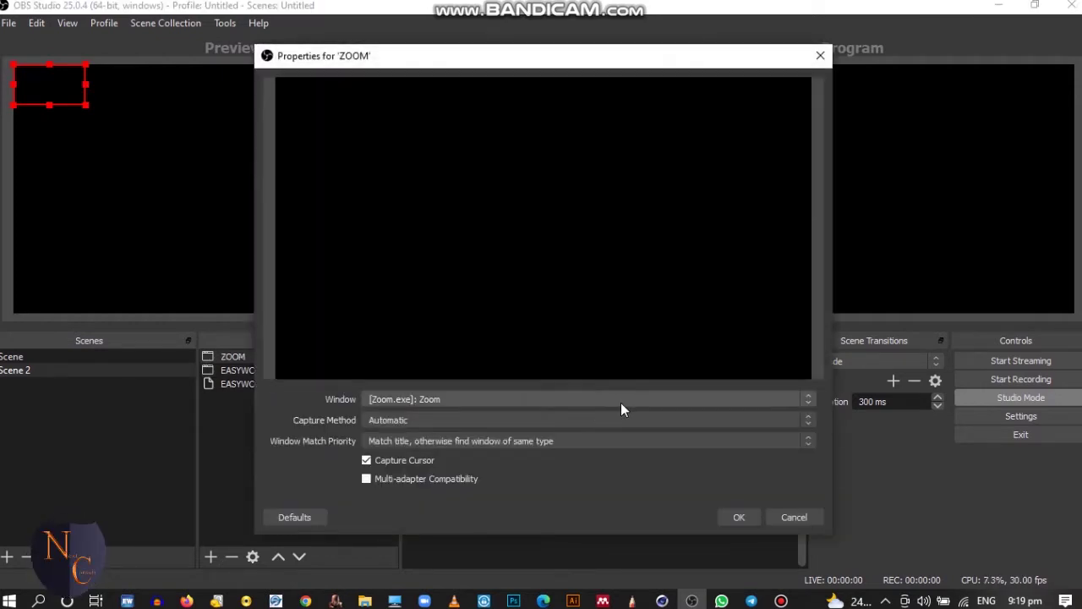
click(639, 407)
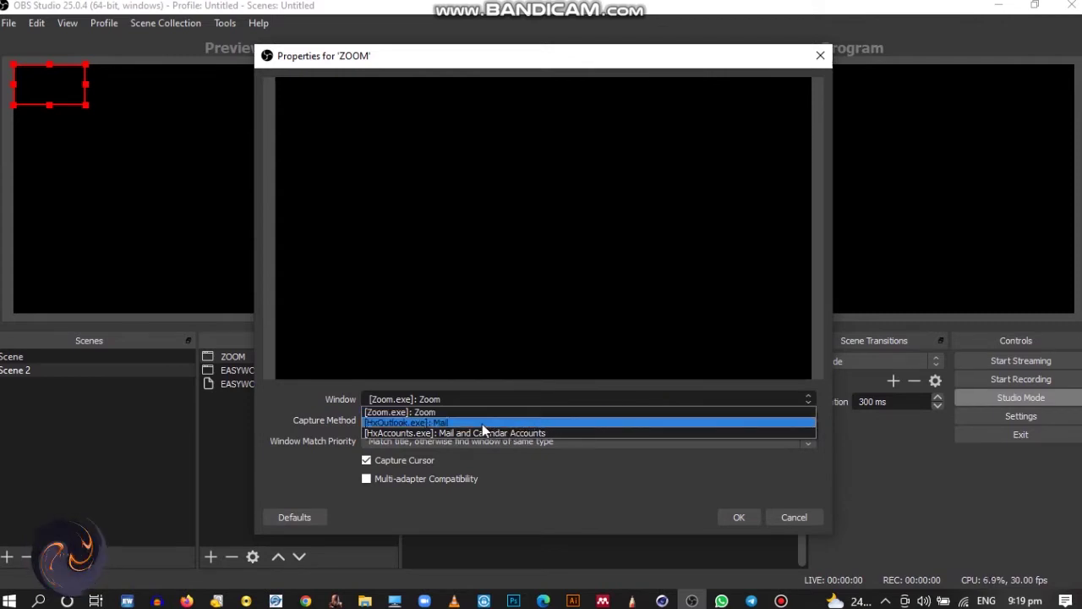
click(461, 414)
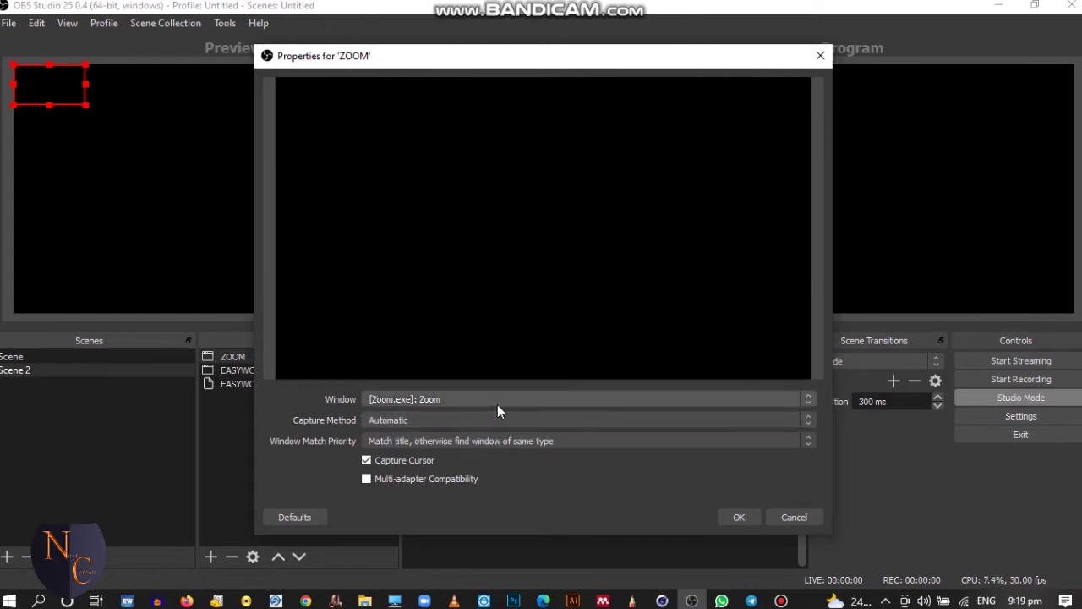
click(503, 399)
click(460, 422)
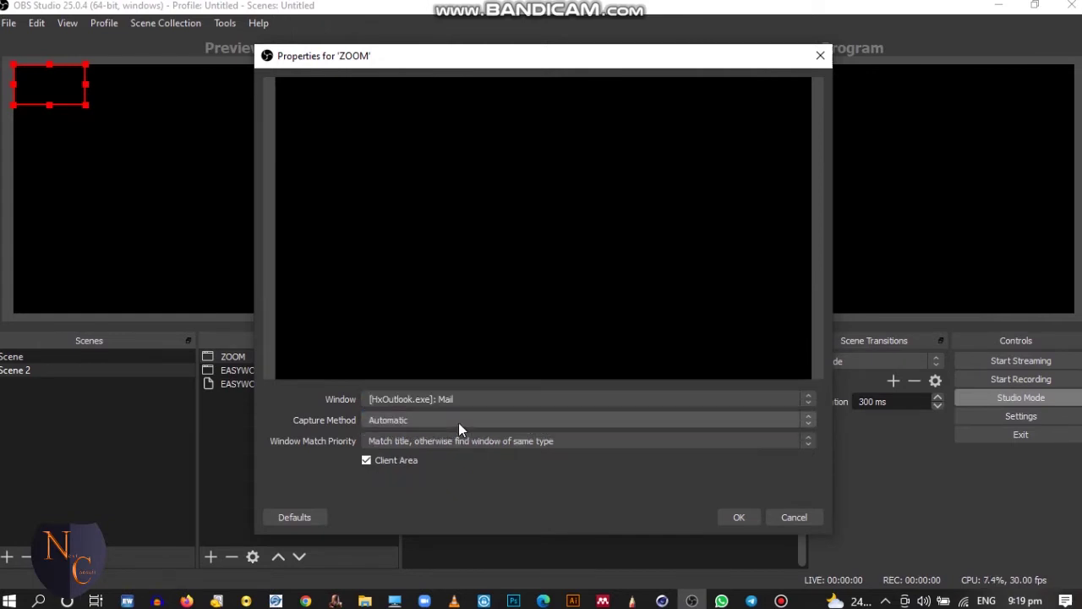
click(486, 402)
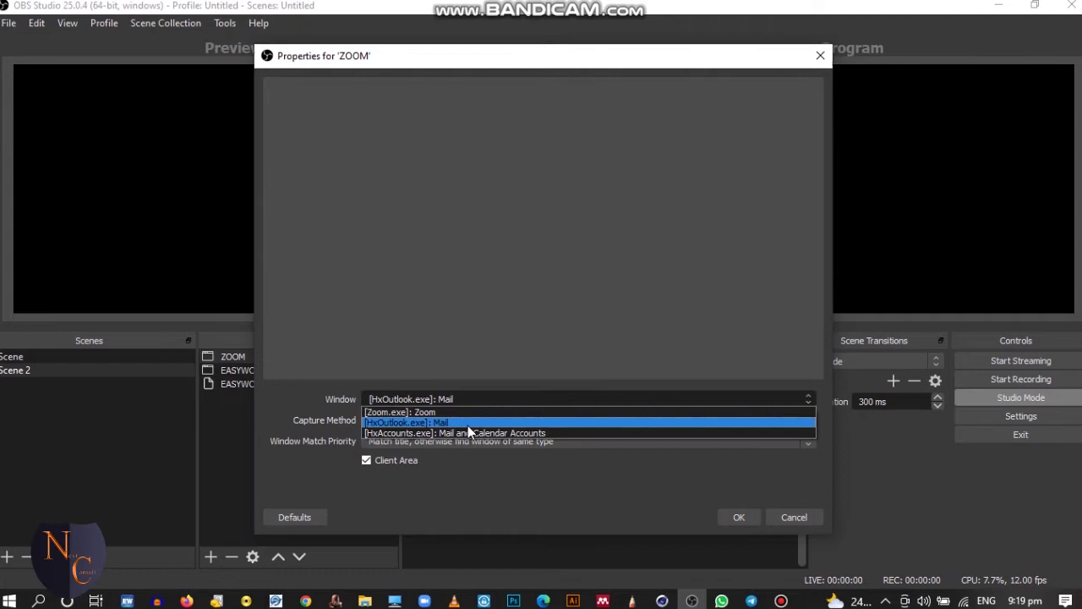
click(463, 431)
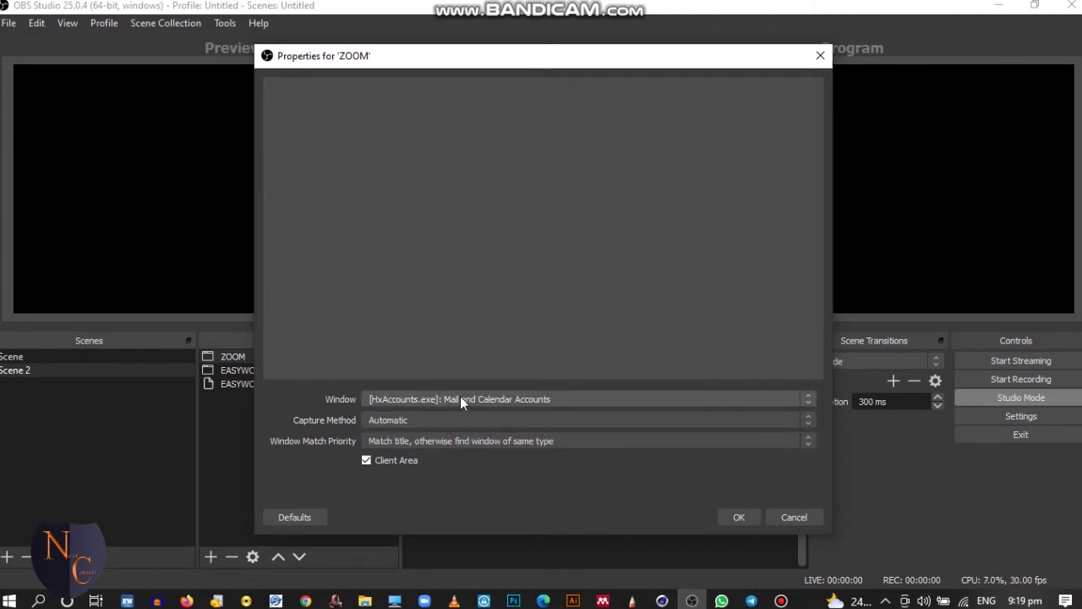
click(460, 397)
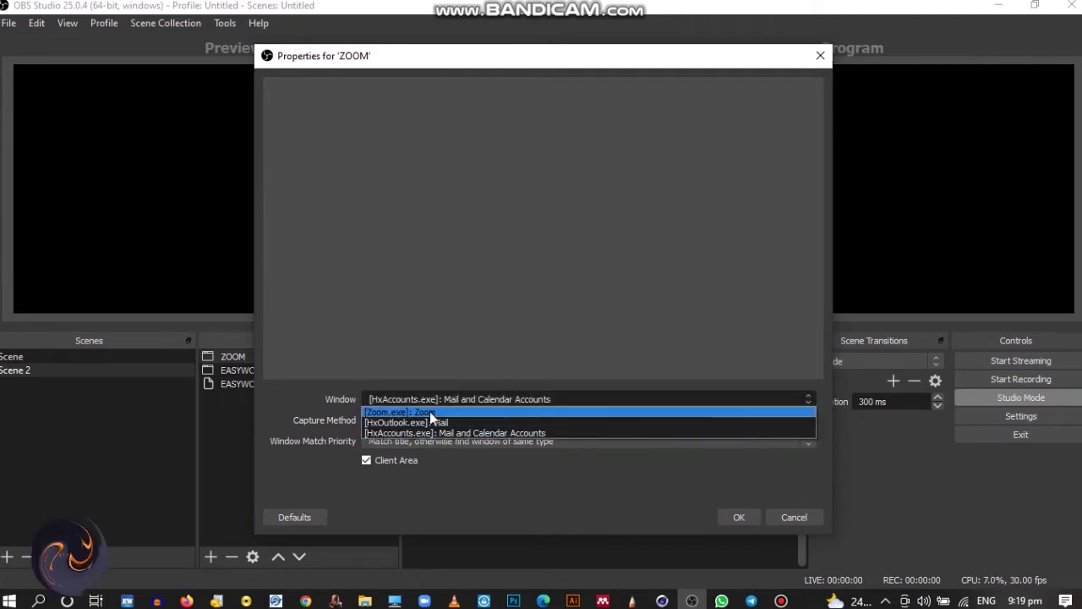
click(431, 414)
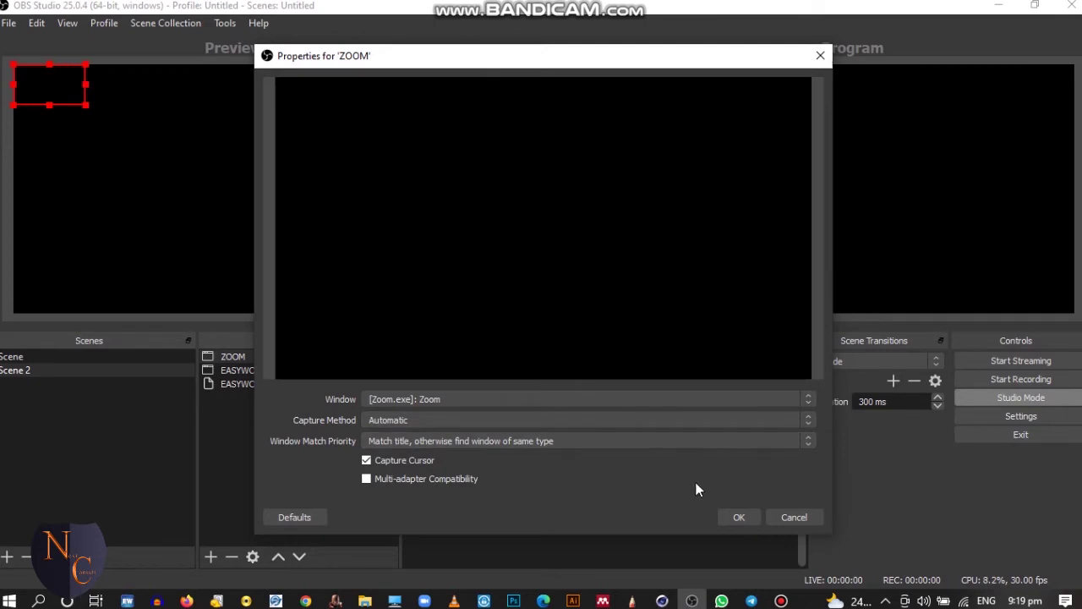
Step: Set the capture method to Windows Graphics Capture (Windows 10 1903 and up)
click(667, 421)
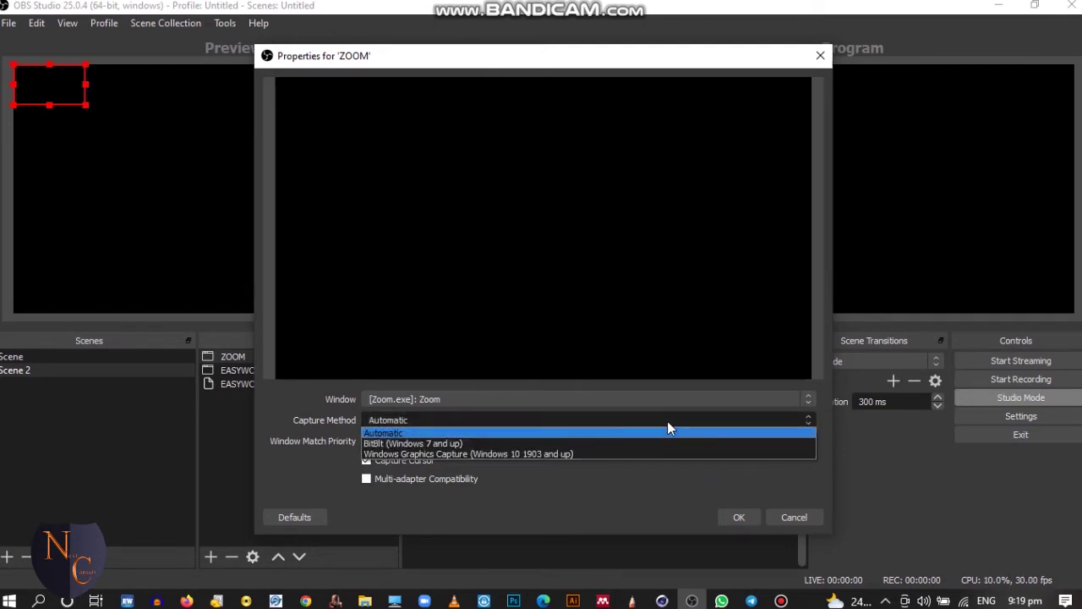
click(516, 454)
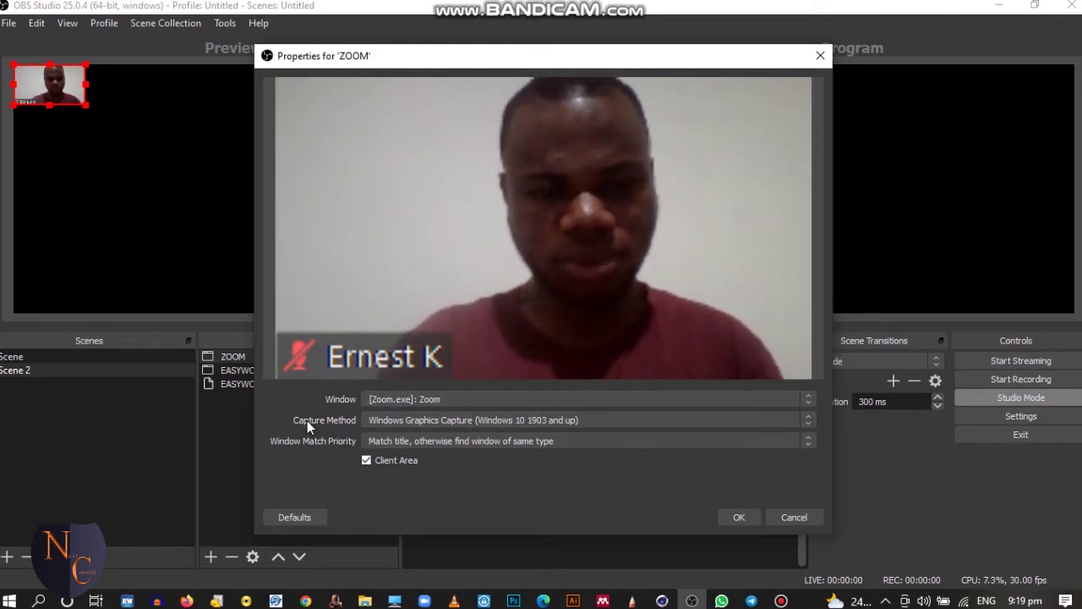
click(585, 425)
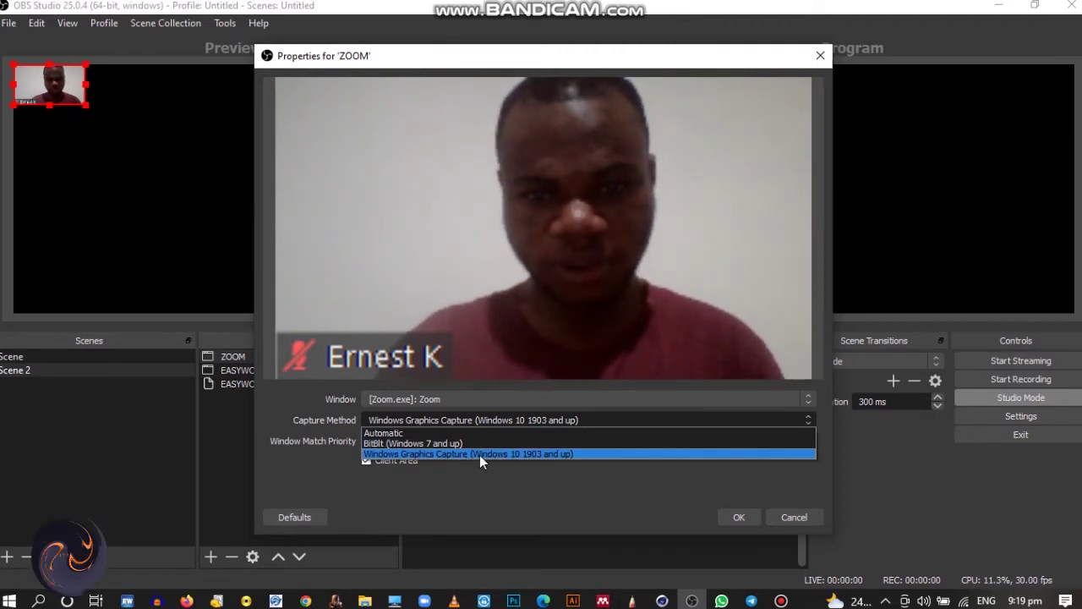
click(625, 495)
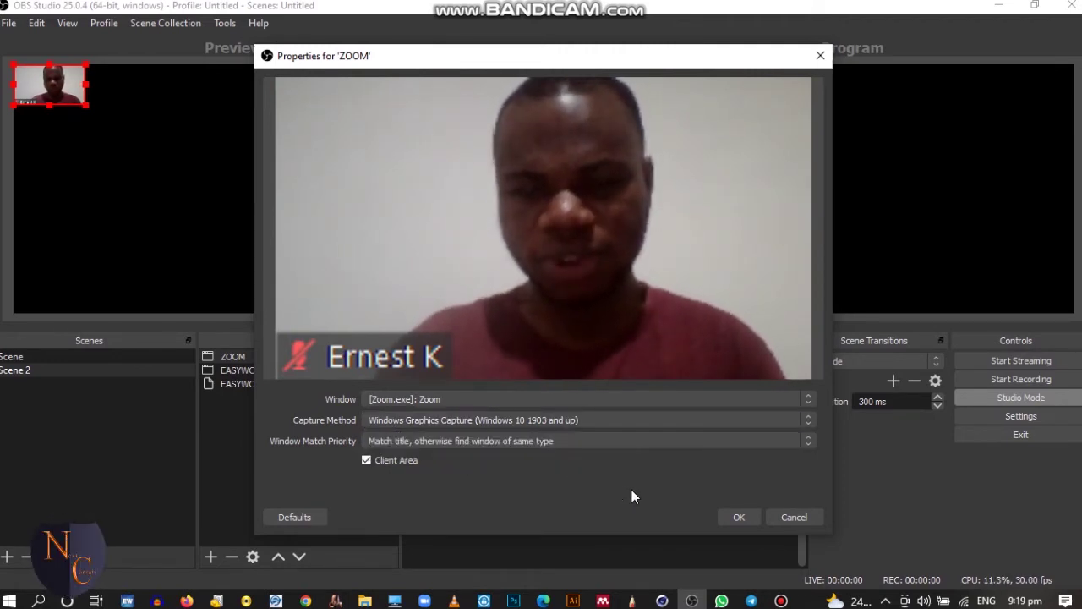
Step: Close the ZOOM properties and stretch the Zoom video to fill nearly the whole canvas
click(737, 517)
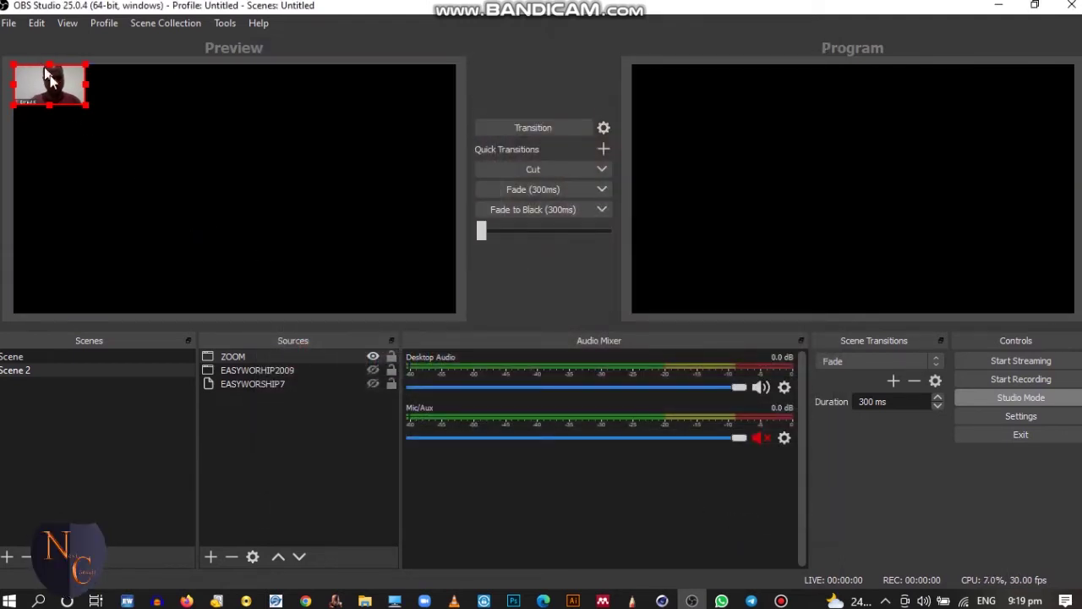
drag(66, 96, 438, 290)
click(105, 115)
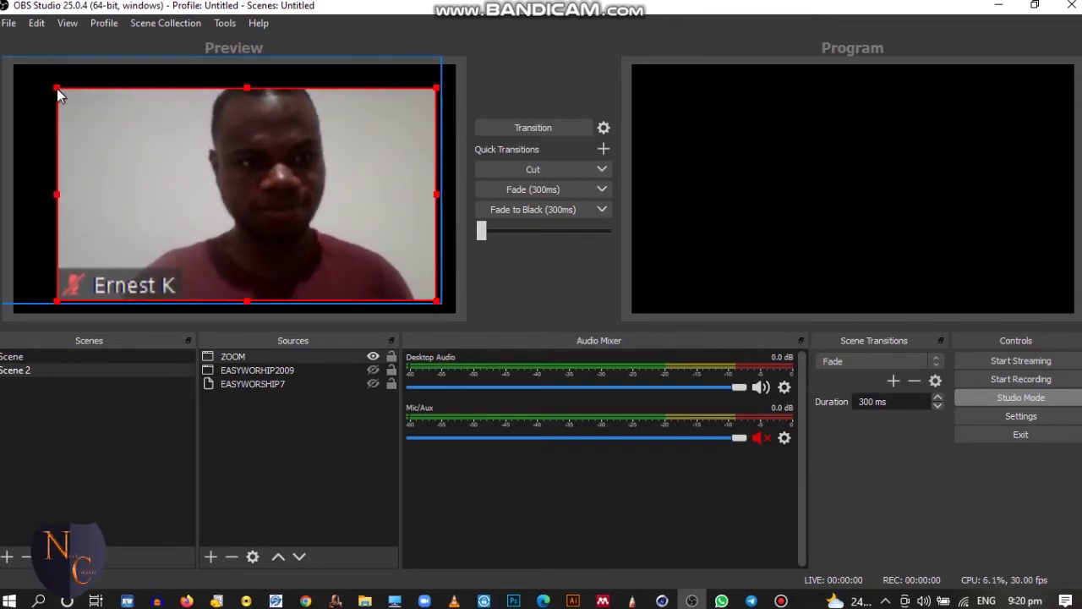
drag(58, 90, 23, 71)
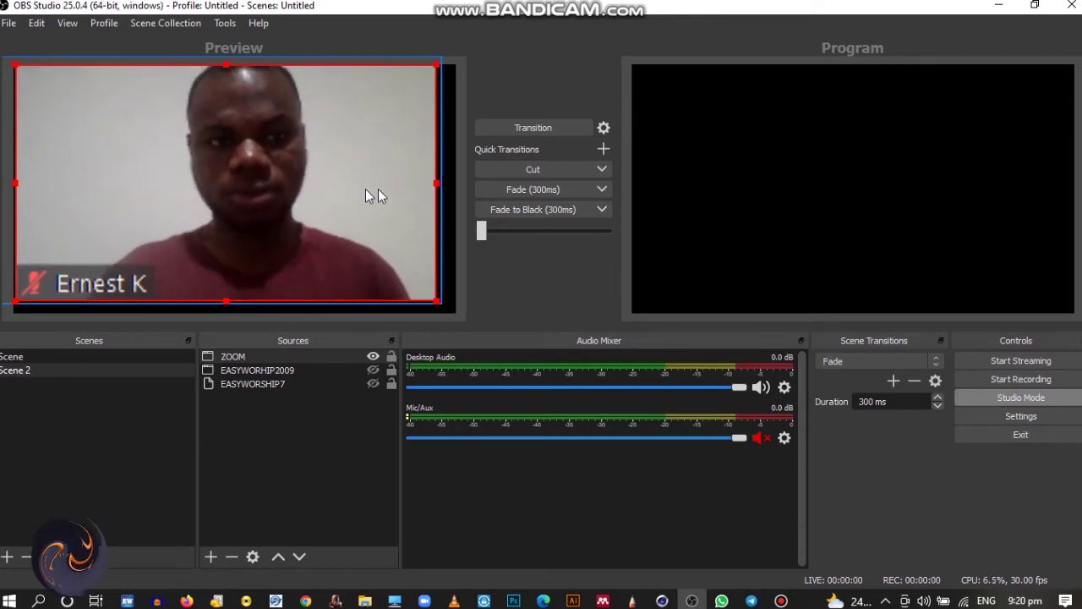
drag(437, 182, 449, 184)
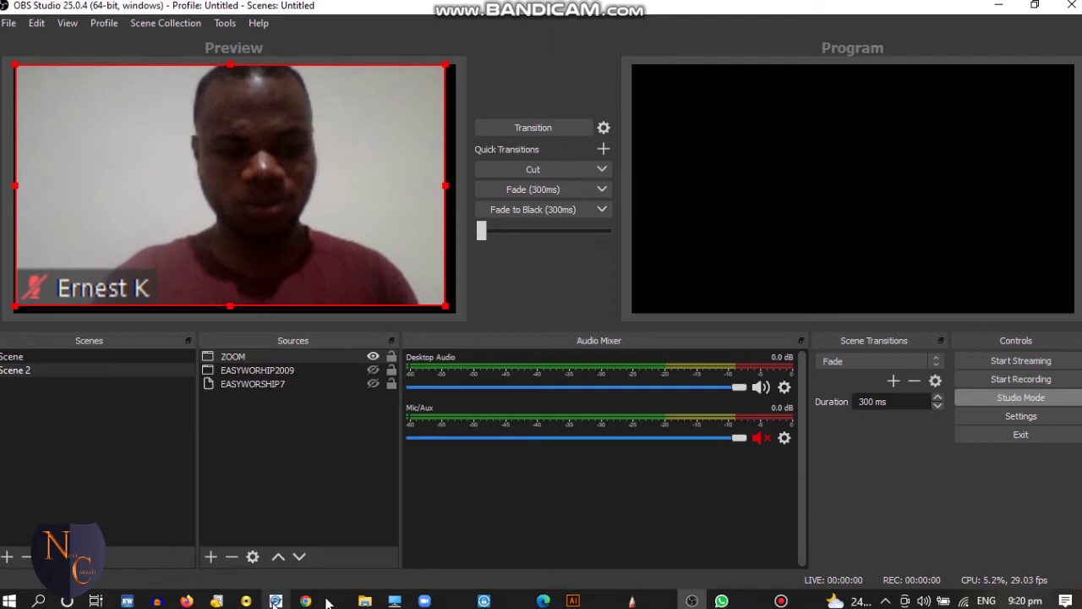
Step: Bring the Zoom Home window to the front from its taskbar thumbnail
mouse_move(425, 600)
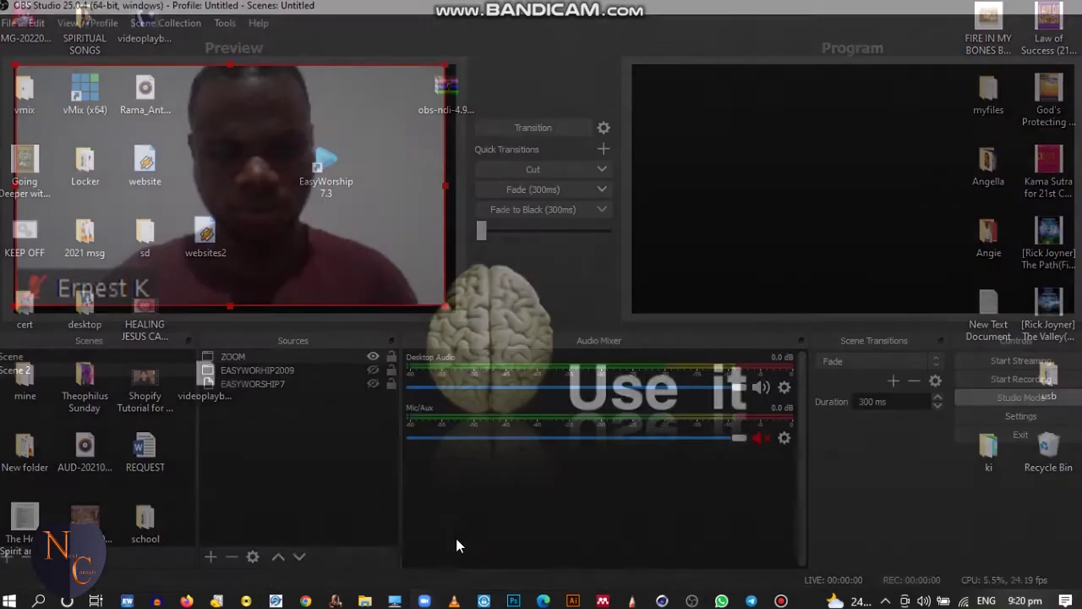
click(456, 537)
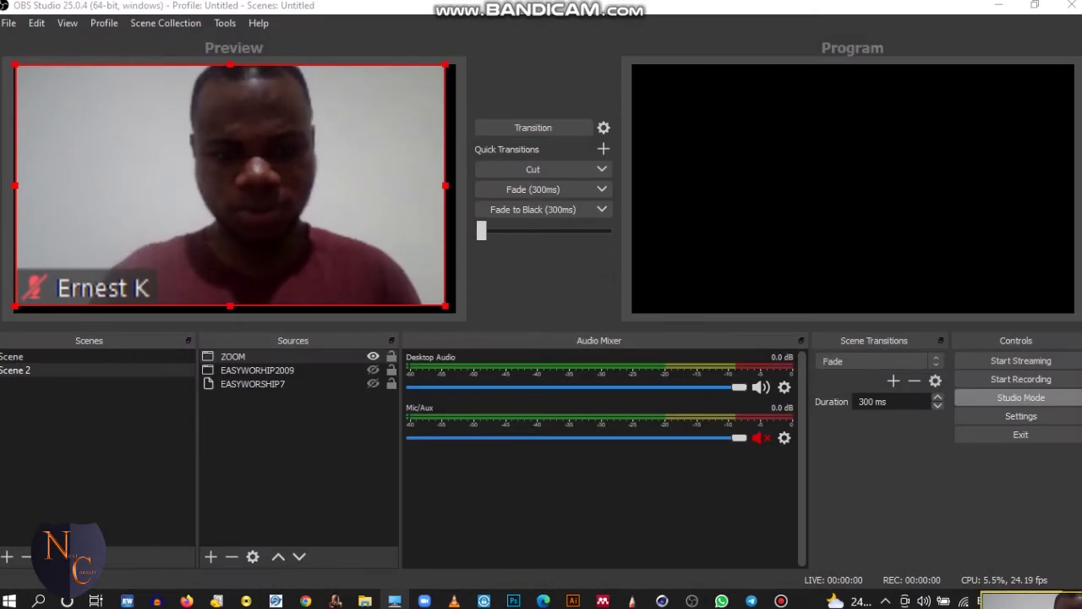
mouse_move(424, 601)
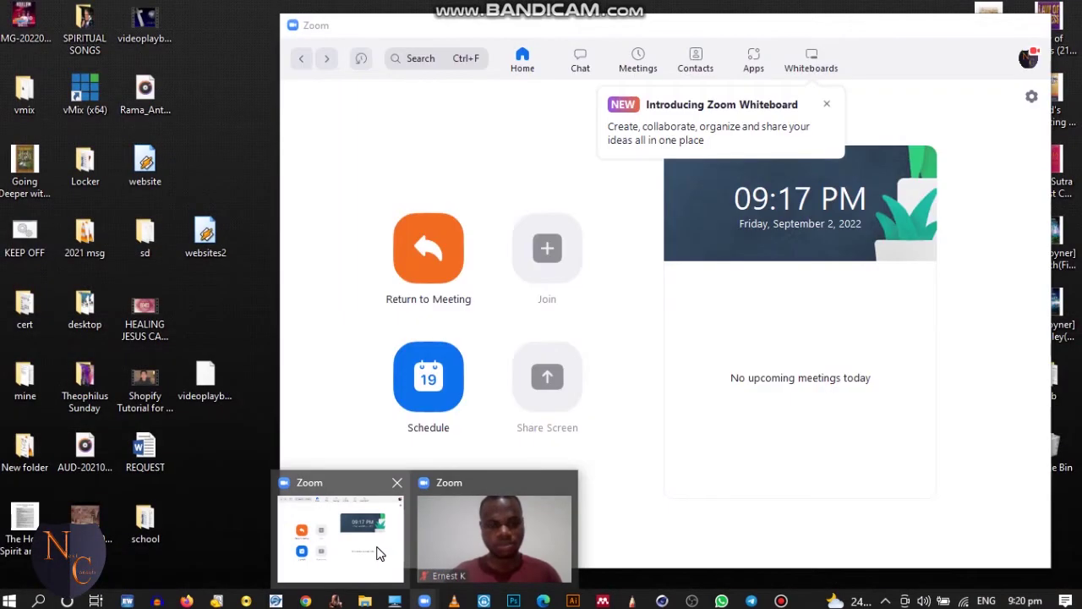
click(379, 554)
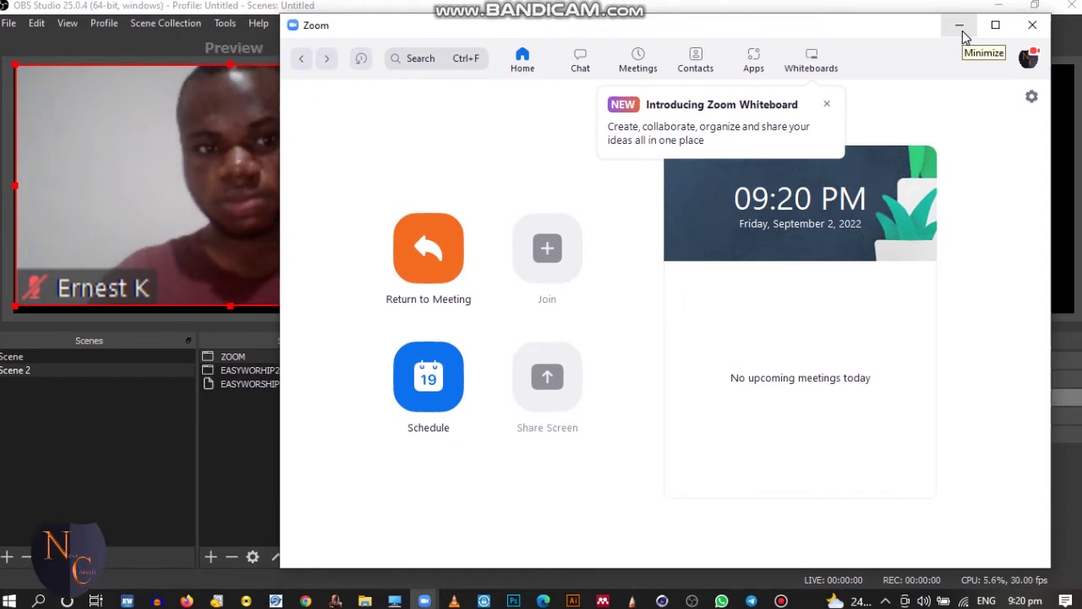
Step: Minimize Zoom and shrink the ZOOM source into a small bottom-right inset
click(960, 27)
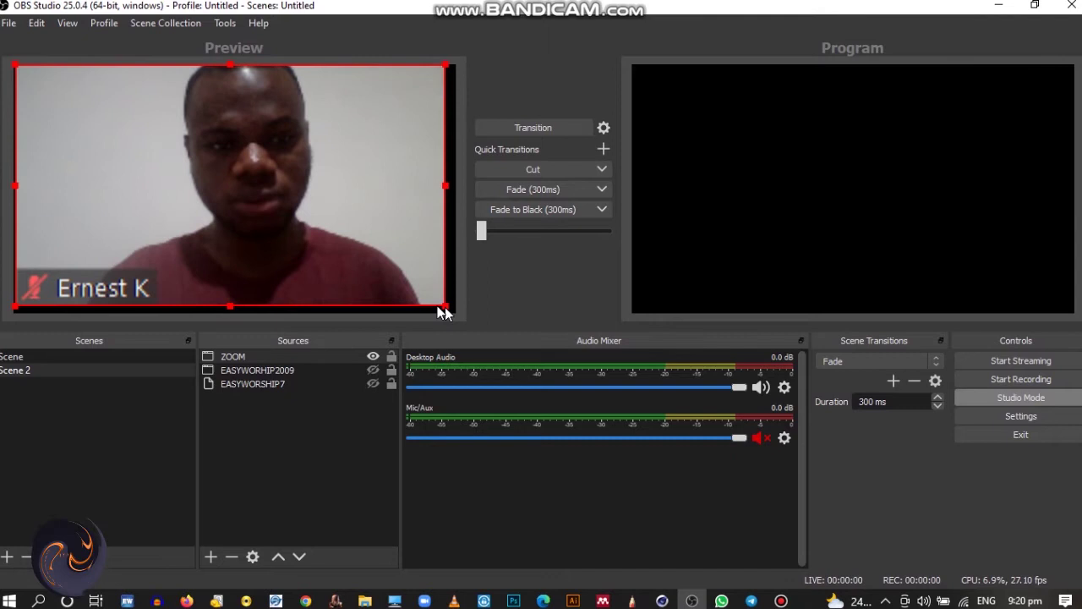
drag(443, 306, 397, 271)
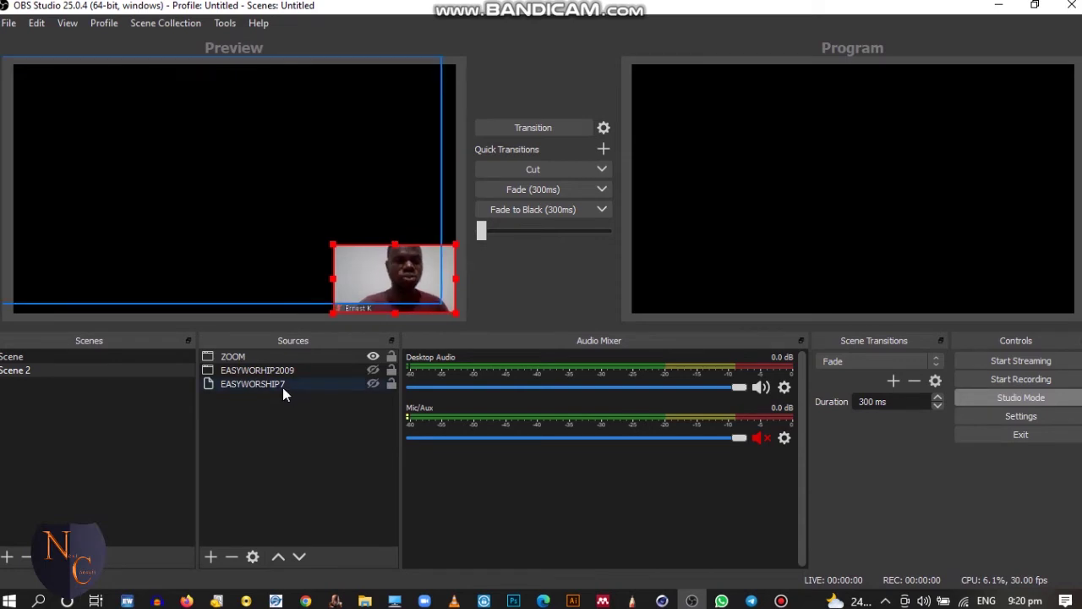
Step: Minimize OBS, launch EasyWorship 7.3, and continue past the registration notice
click(999, 7)
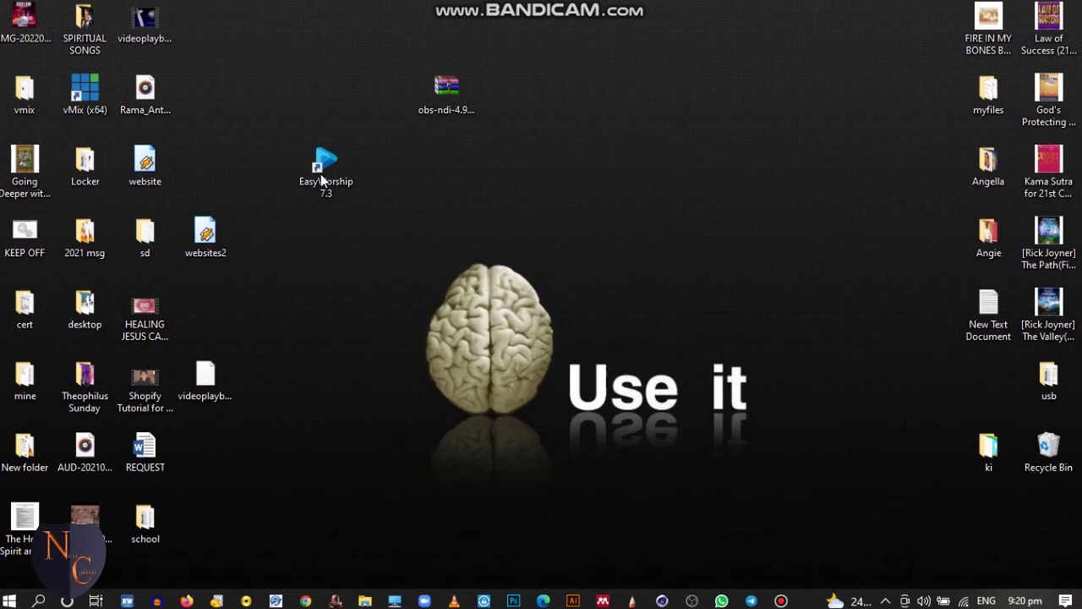
double_click(322, 176)
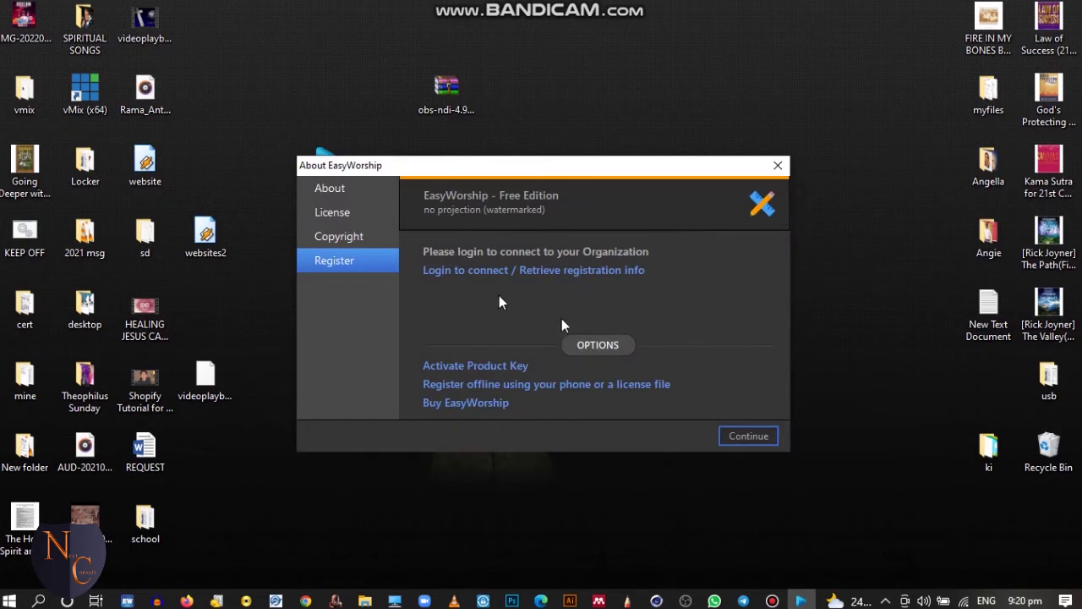
click(763, 439)
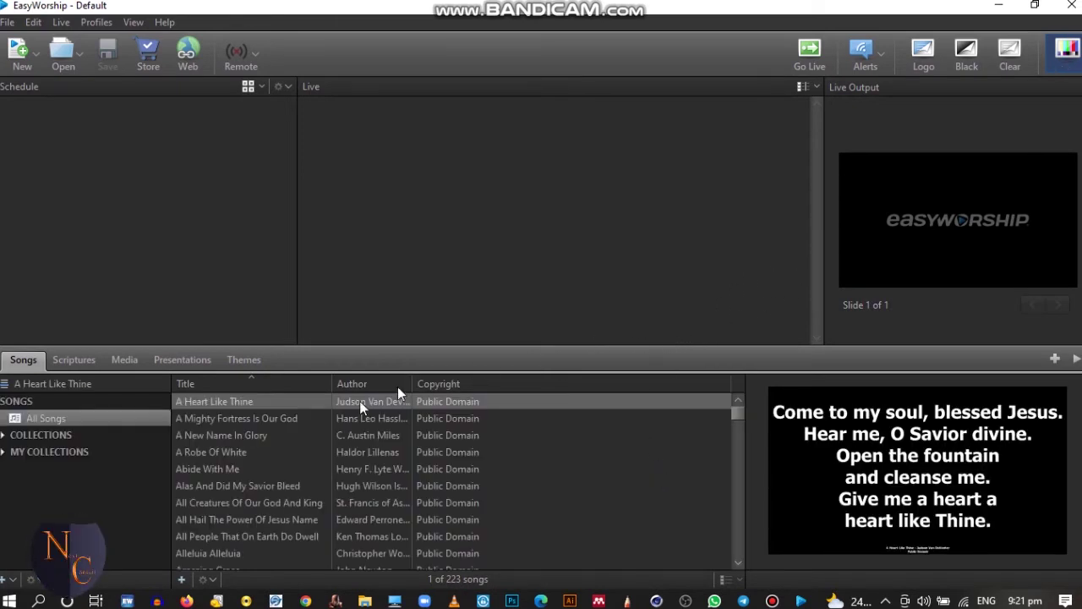
Step: After briefly loading A Heart Like Thine, send Genesis 1:1 (HCSB) live and return to OBS
double_click(218, 404)
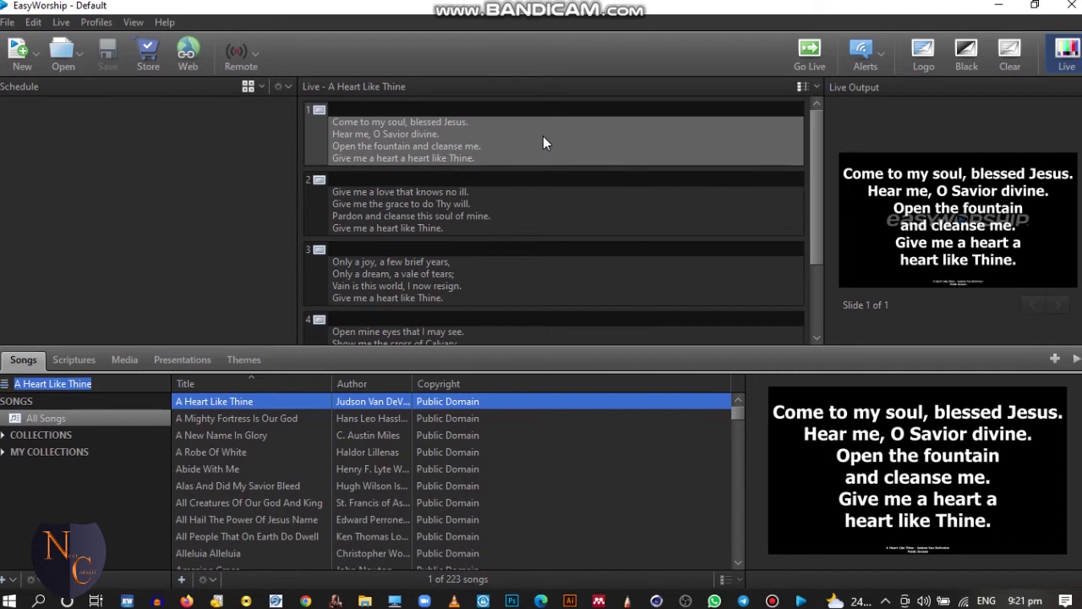
click(543, 142)
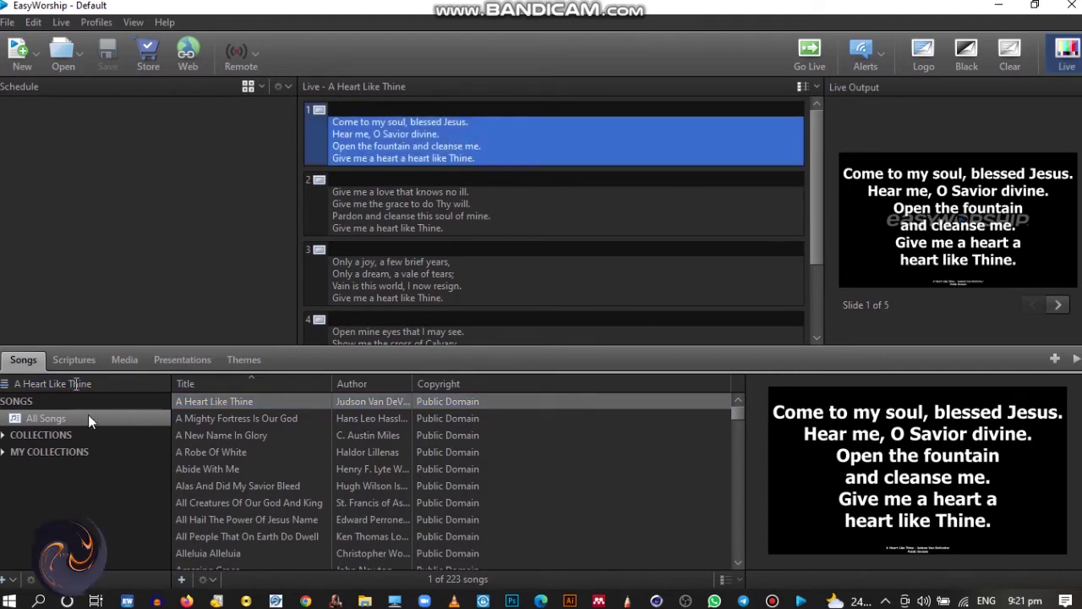
click(69, 360)
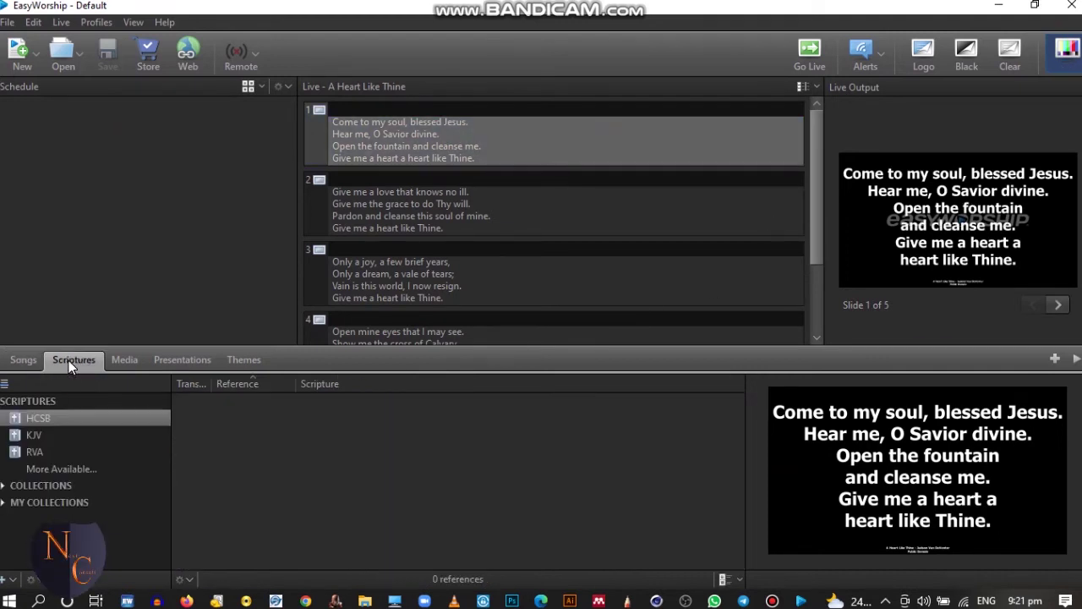
click(61, 420)
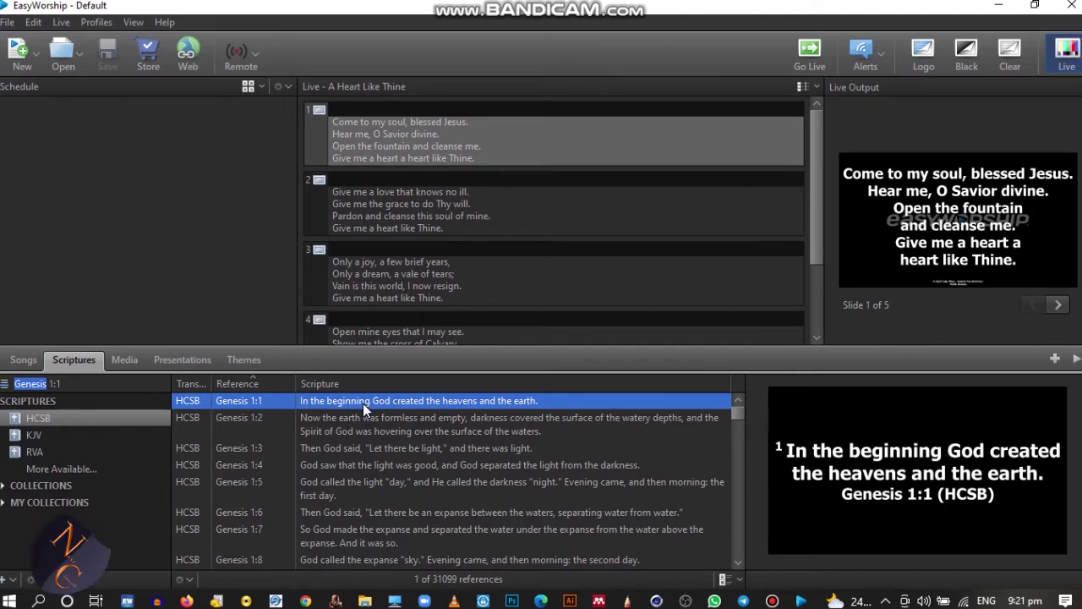
double_click(429, 402)
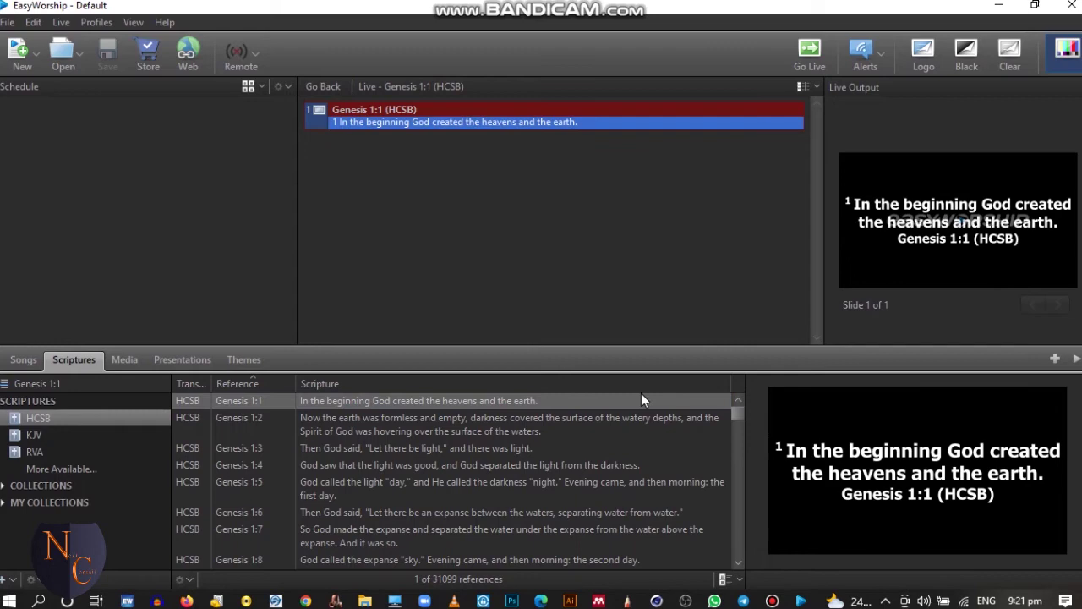
key(alt+Tab)
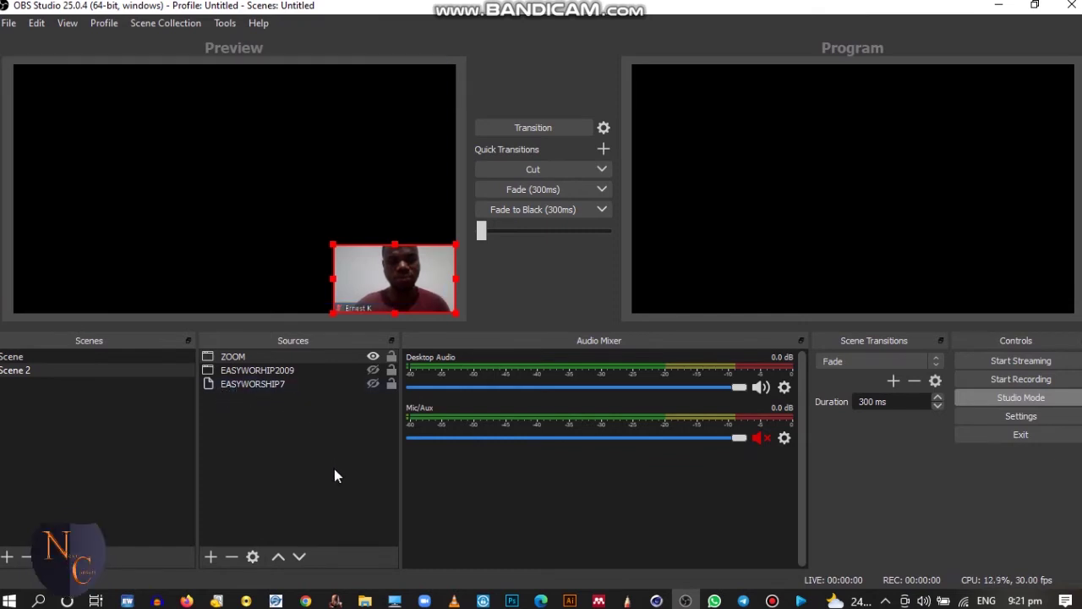
Step: Create an NDI Source named 'EW7' and choose EasyWorship Live as its source name
click(210, 558)
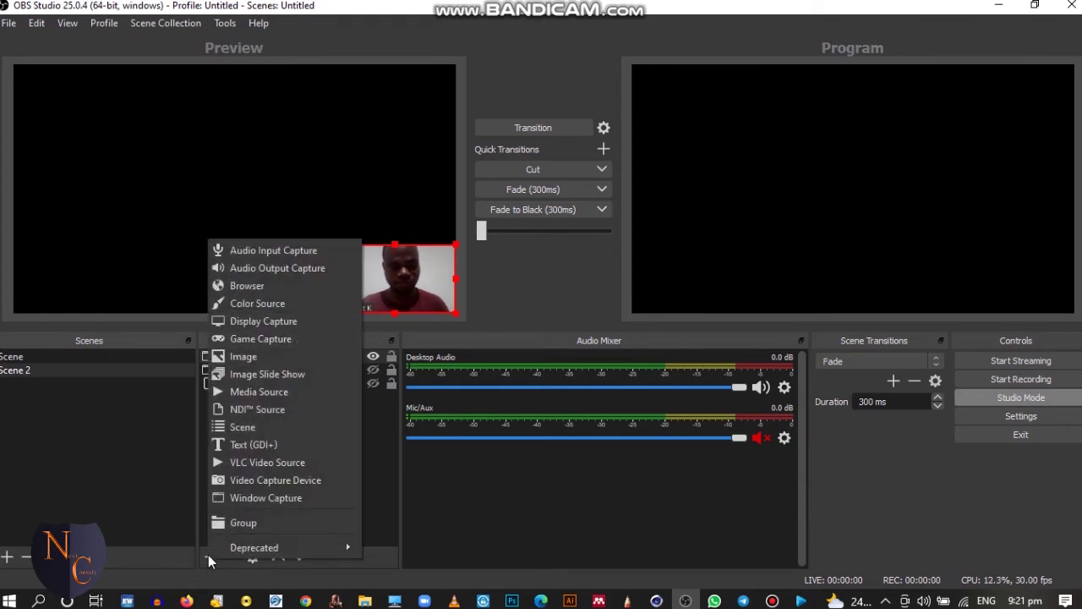
click(265, 409)
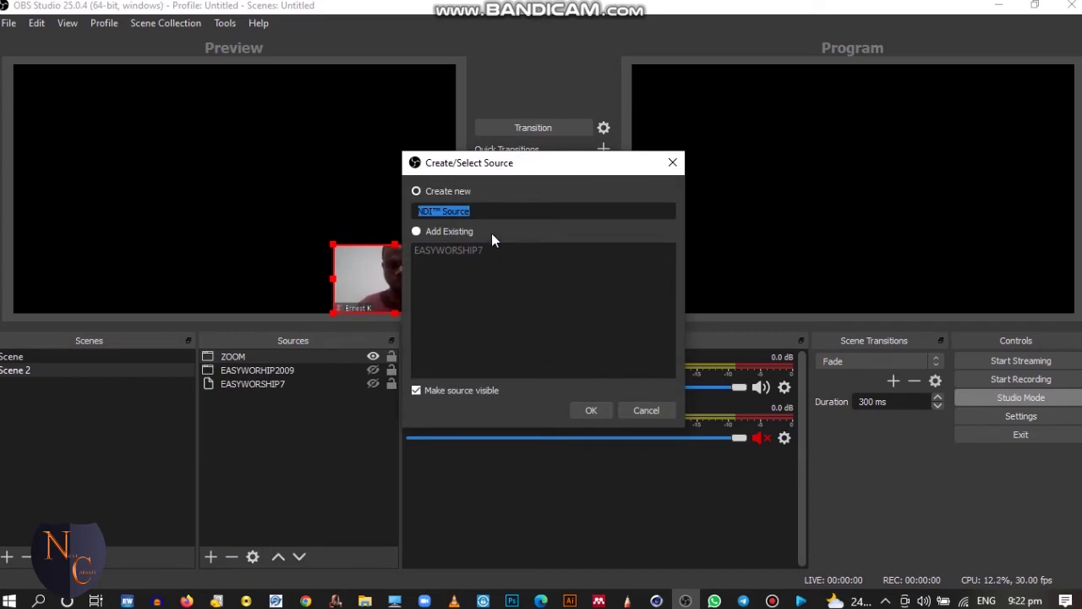
text(EA)
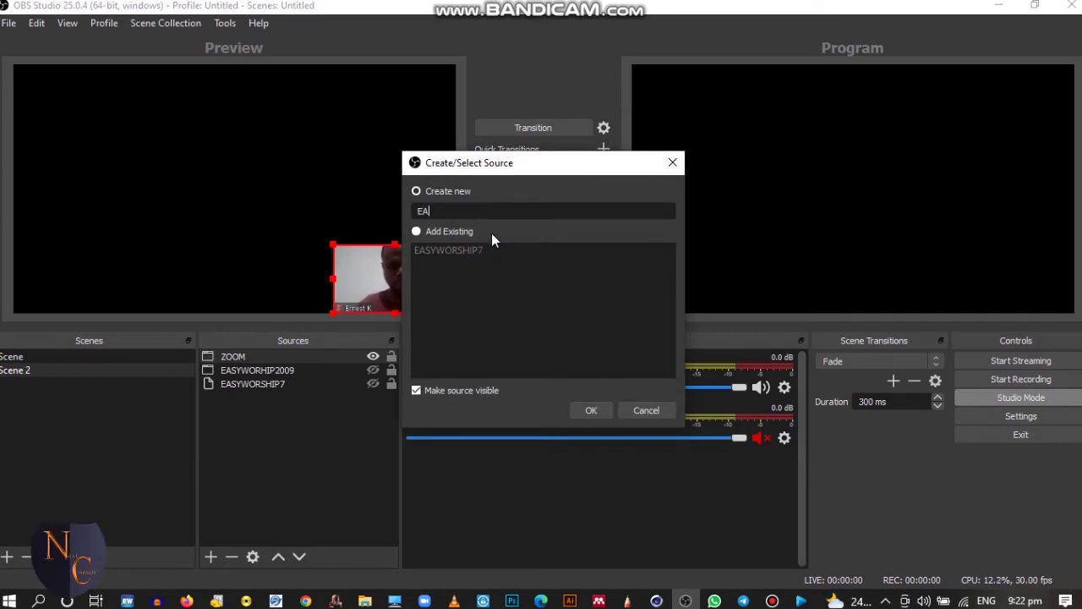
key(BackSpace)
text(W7)
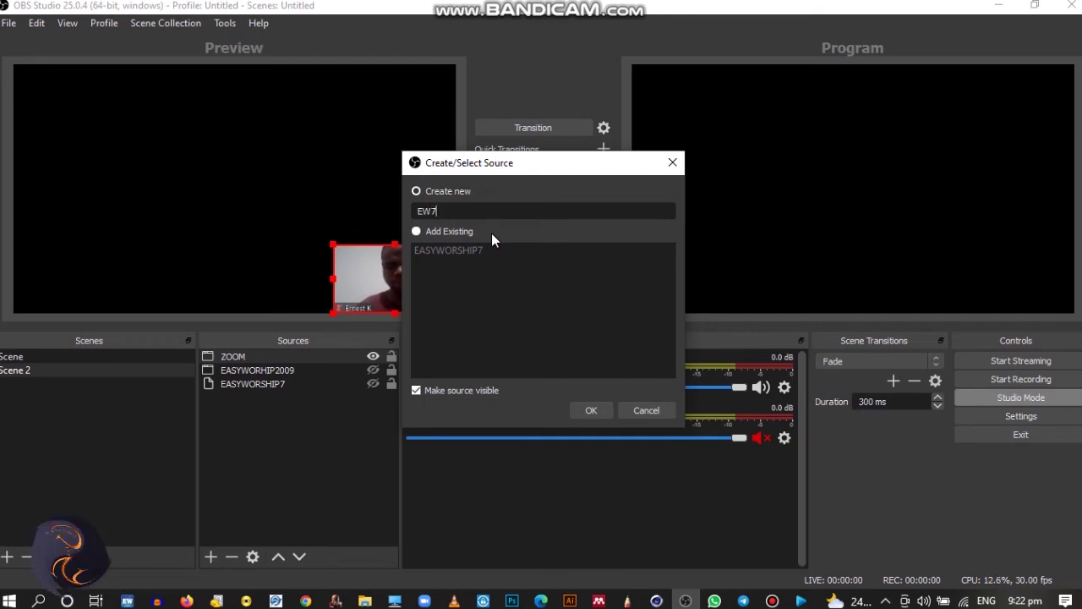
click(589, 410)
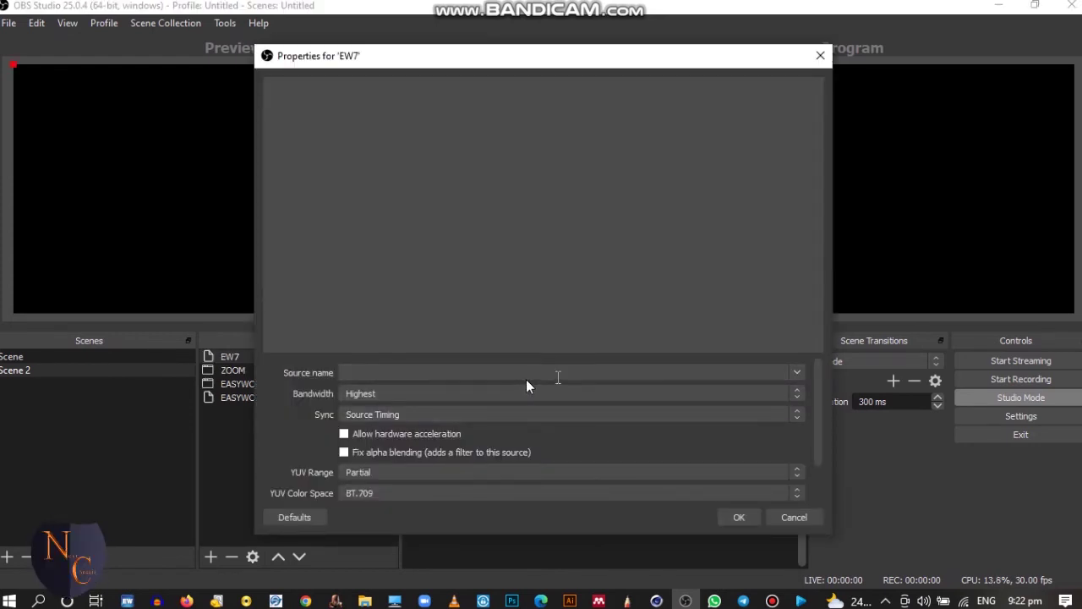
click(795, 374)
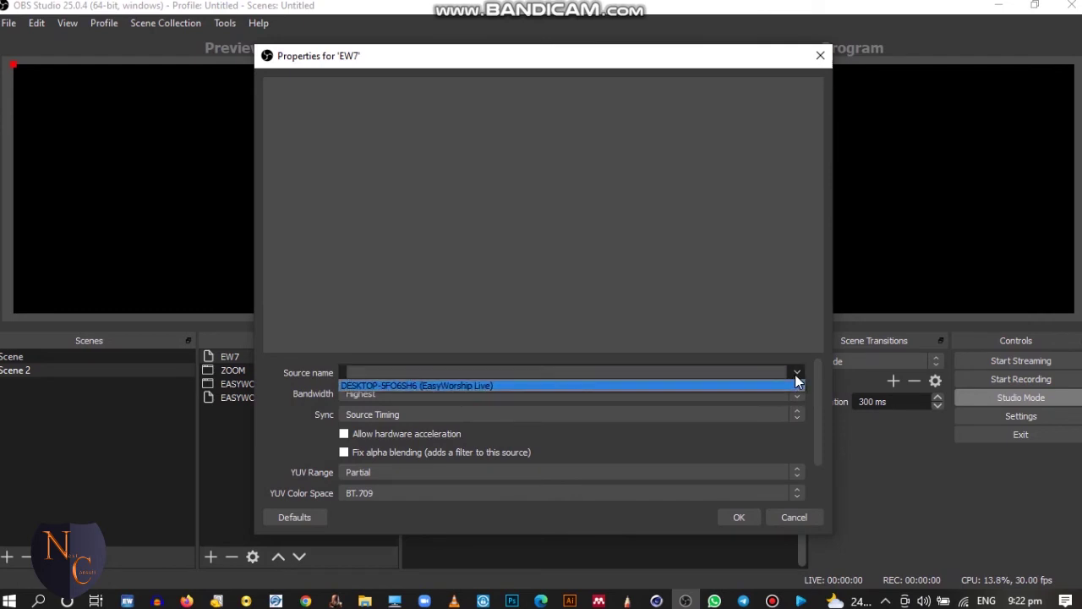
click(675, 385)
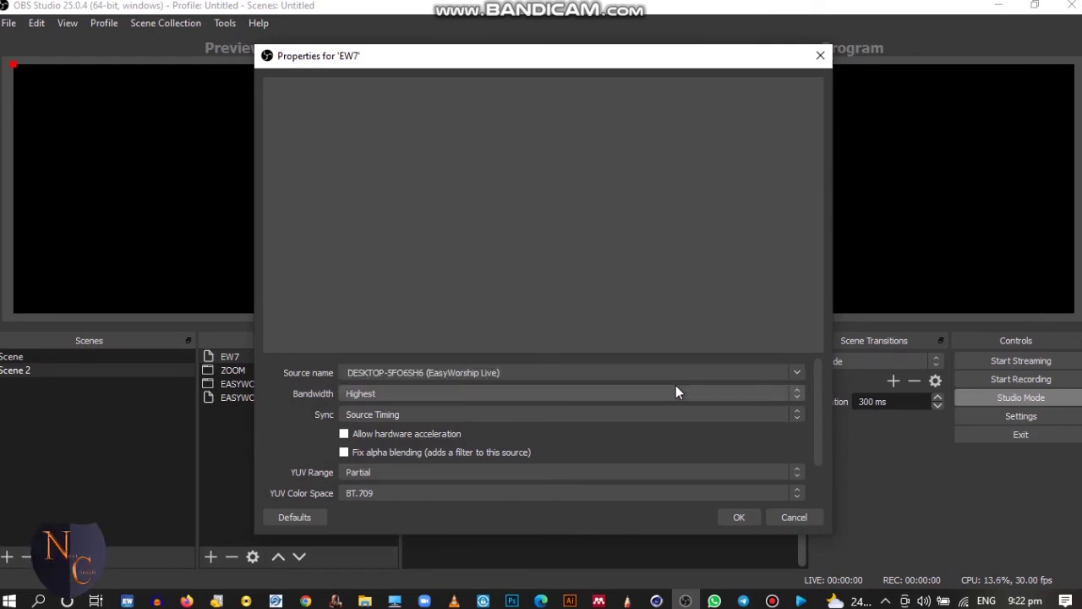
Step: Confirm EW7's settings and scale the Genesis 1:1 feed to fill the canvas, nudging it into place
click(738, 517)
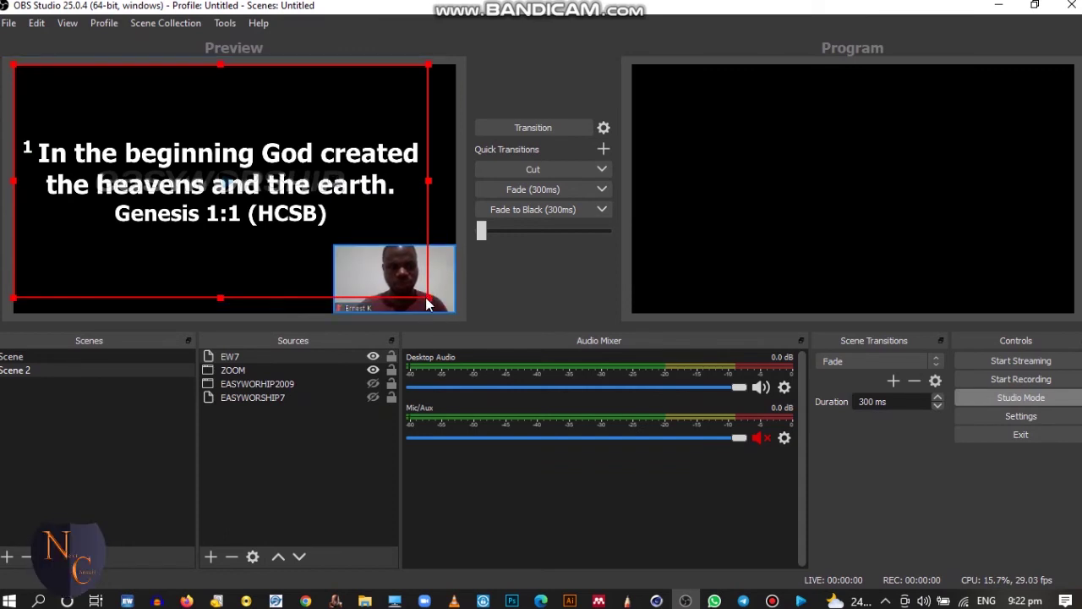
drag(427, 302, 453, 315)
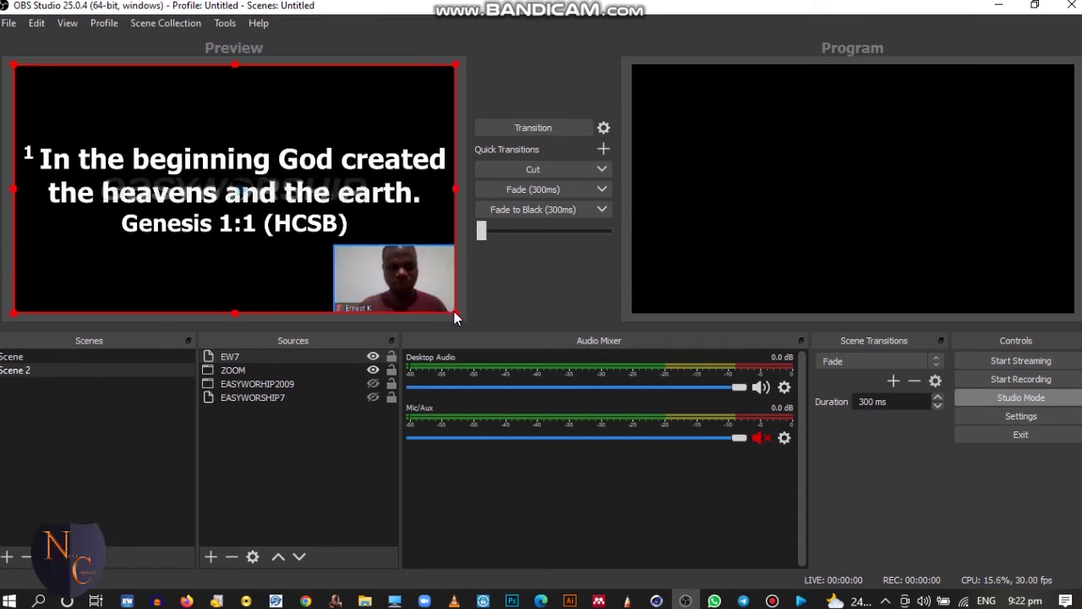
click(415, 266)
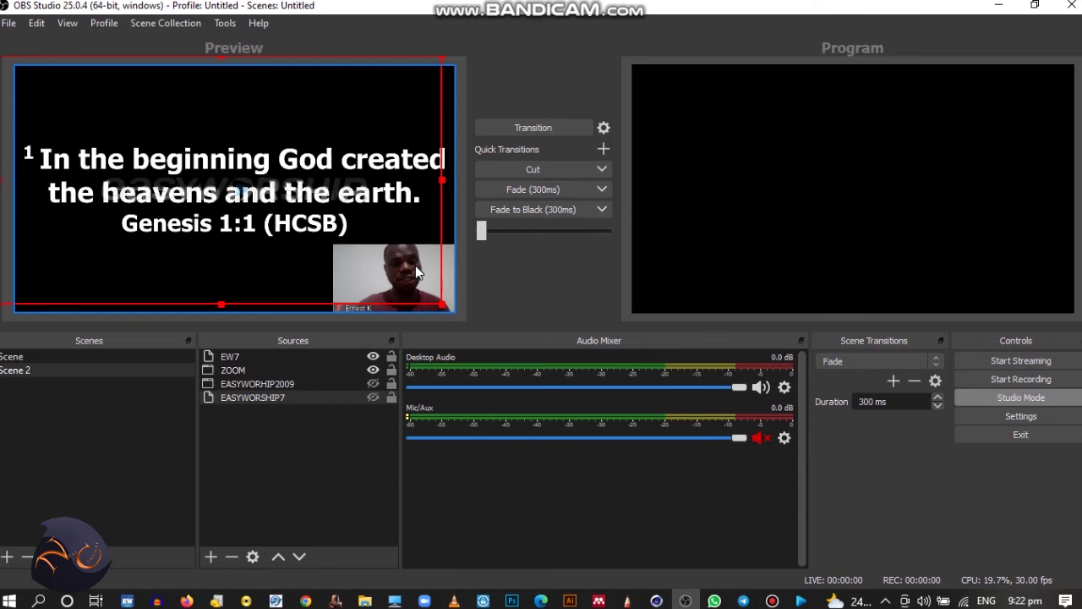
mouse_move(415, 266)
mouse_down()
mouse_move(380, 263)
mouse_move(417, 260)
mouse_up()
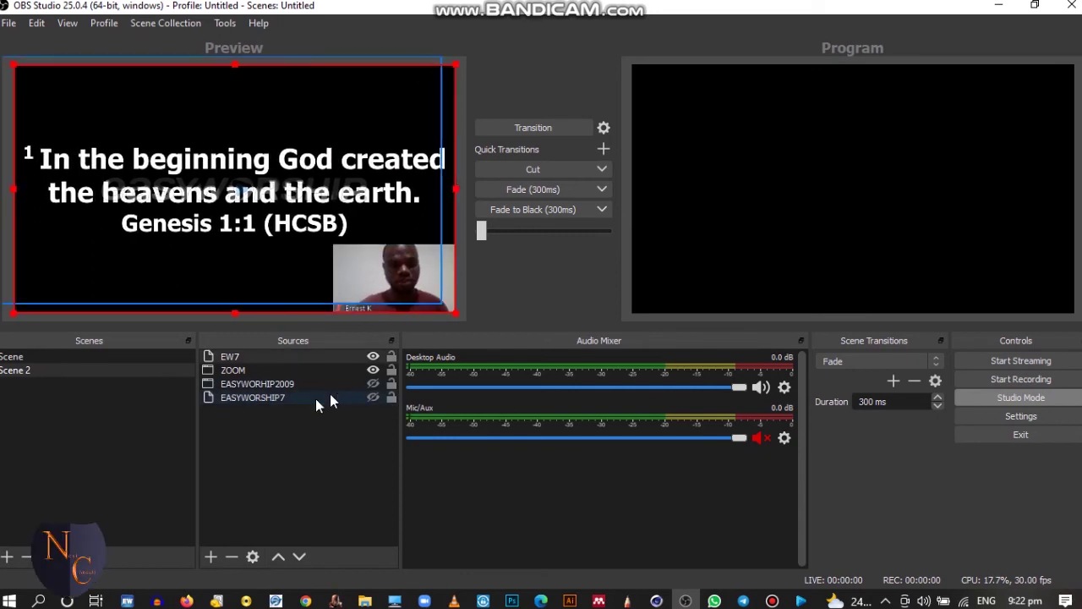
Step: Raise the ZOOM webcam inset slightly and shift the EW7 Genesis 1:1 feed a little left
click(262, 371)
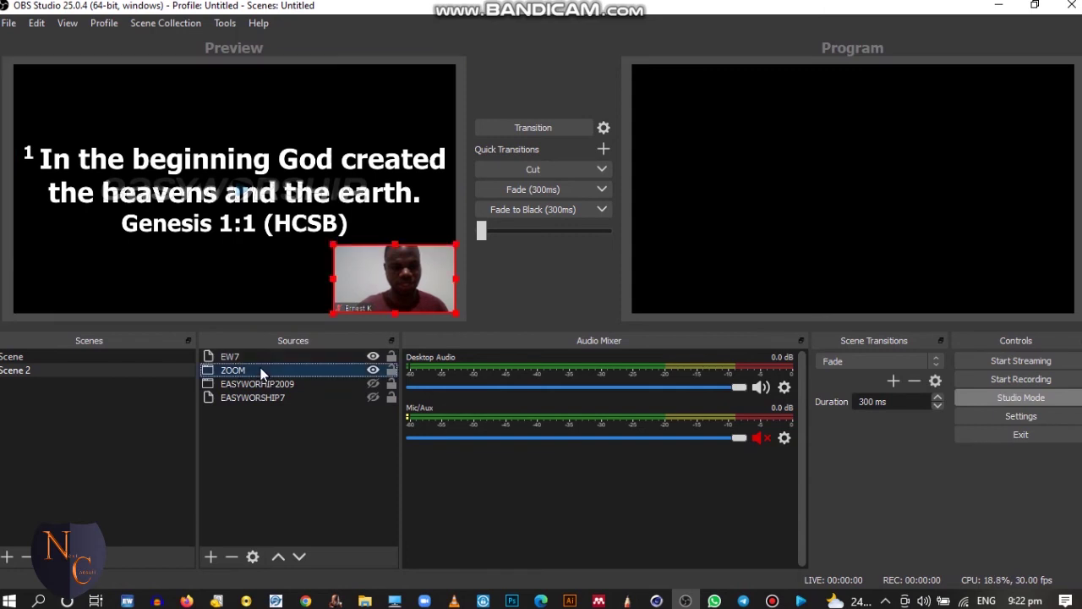
mouse_move(387, 270)
mouse_down()
mouse_move(286, 226)
mouse_move(335, 105)
mouse_move(368, 103)
mouse_move(95, 112)
mouse_move(61, 145)
mouse_move(81, 258)
mouse_move(68, 262)
mouse_move(394, 253)
mouse_move(387, 264)
mouse_up()
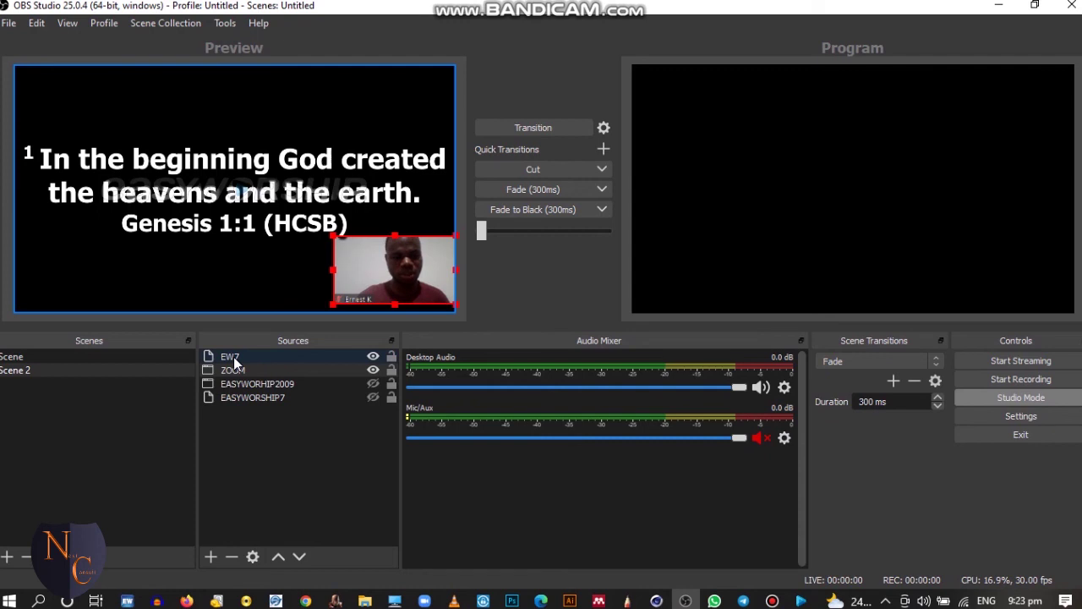
click(233, 357)
drag(302, 209, 298, 211)
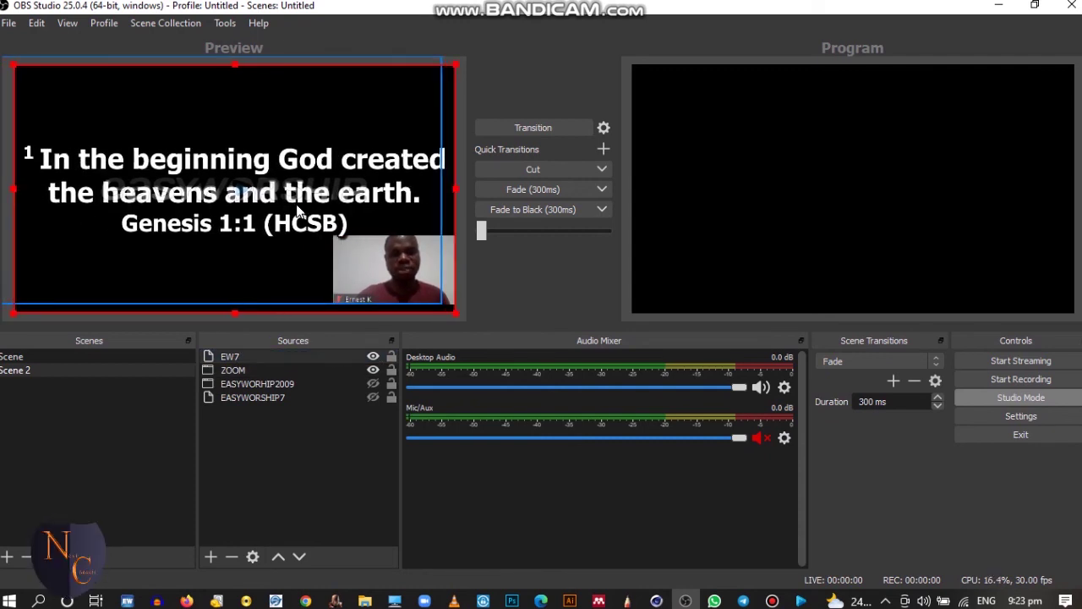